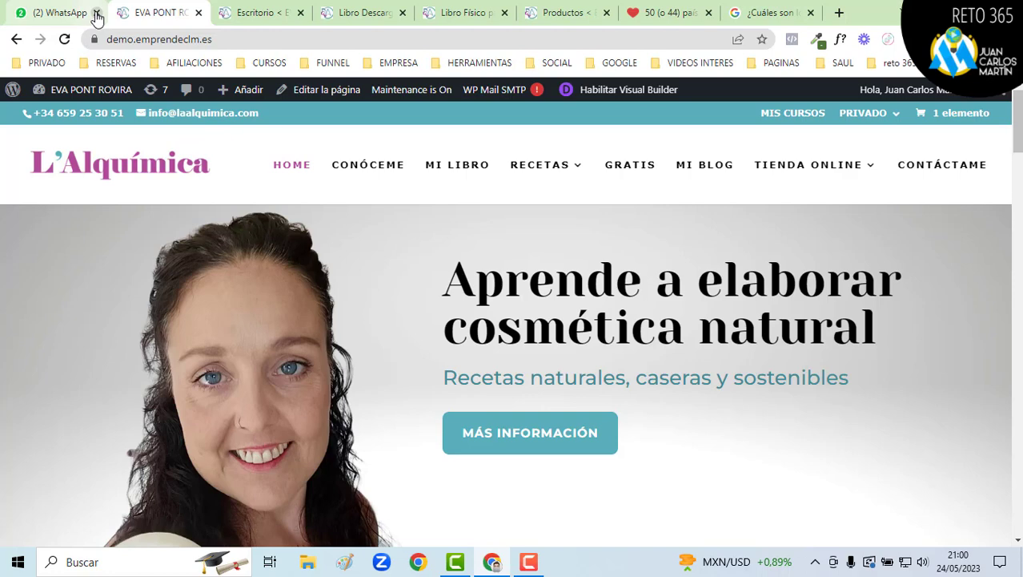
Step: Close the WhatsApp and site home page tabs and open the WooCommerce general settings to review the store address and selling locations
click(96, 13)
click(96, 13)
mouse_move(46, 350)
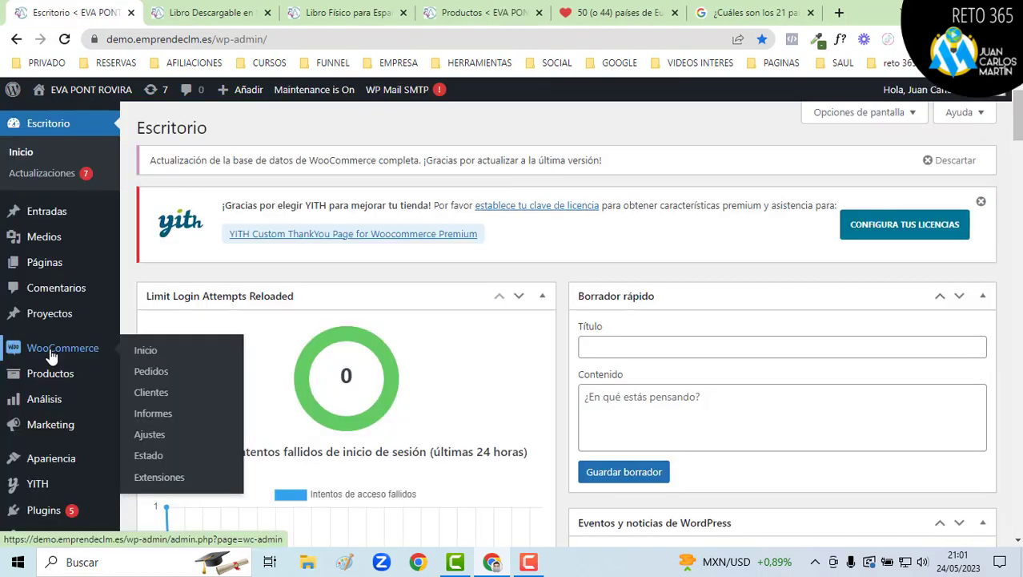
click(149, 436)
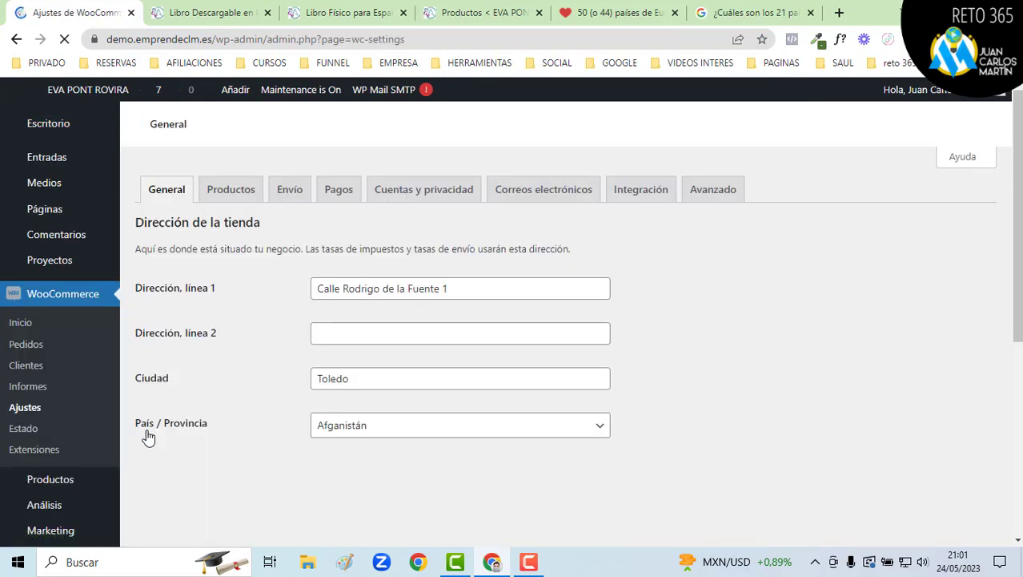
scroll(164, 411, down, 4)
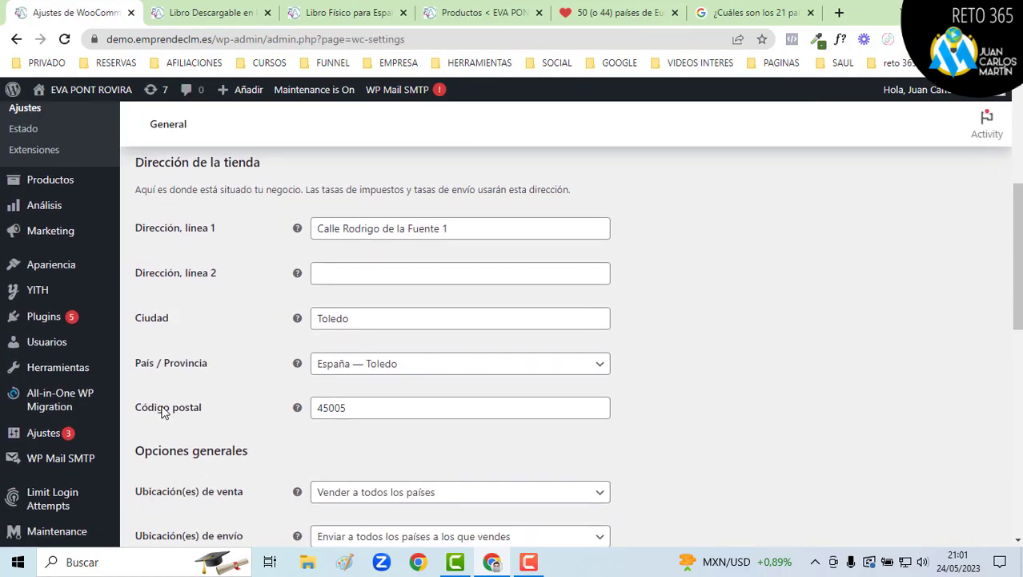
scroll(268, 497, down, 1)
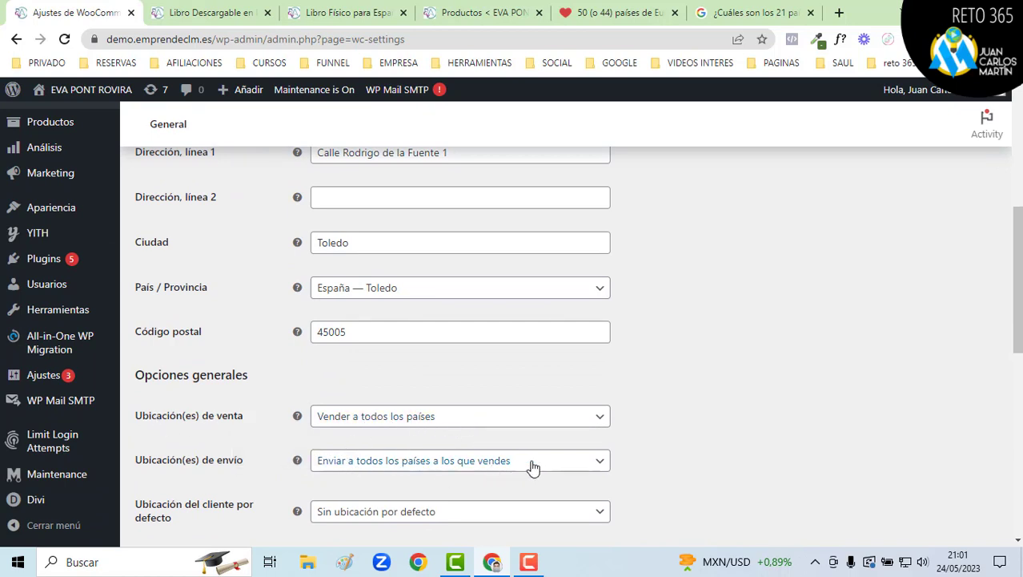
scroll(236, 371, up, 4)
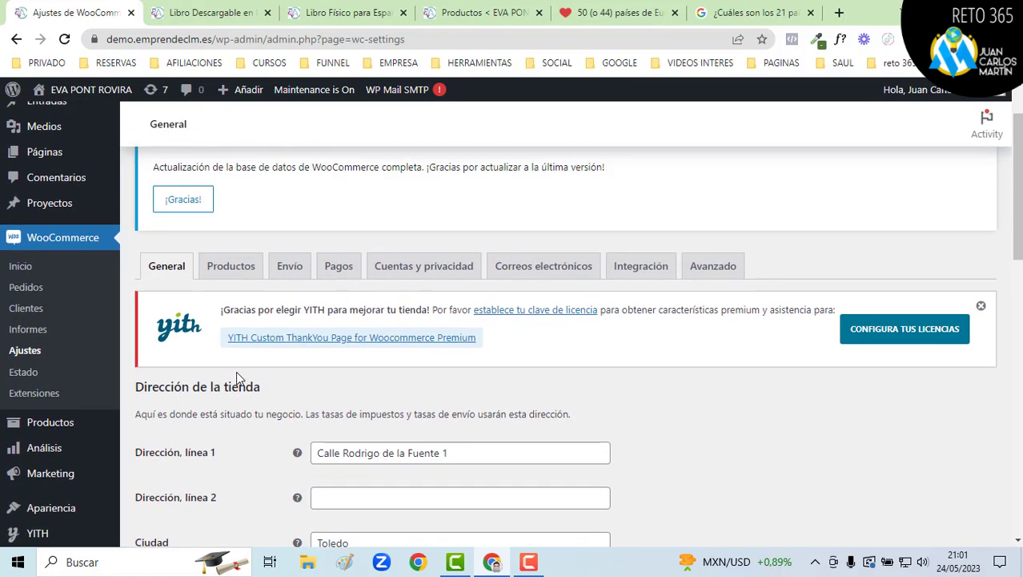
Step: Add a new shipping zone in the shipping settings and name it España
click(292, 268)
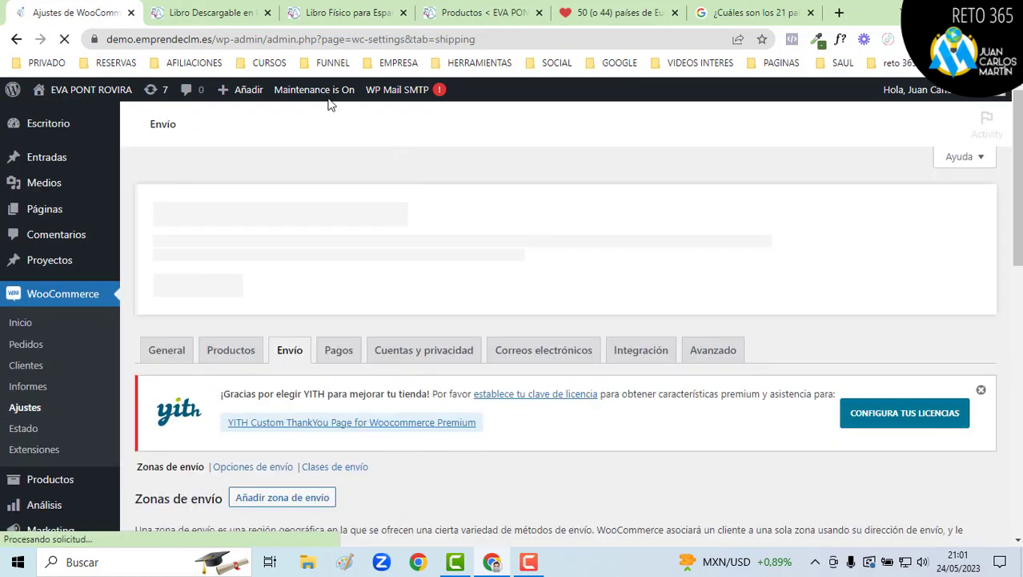
scroll(275, 422, down, 3)
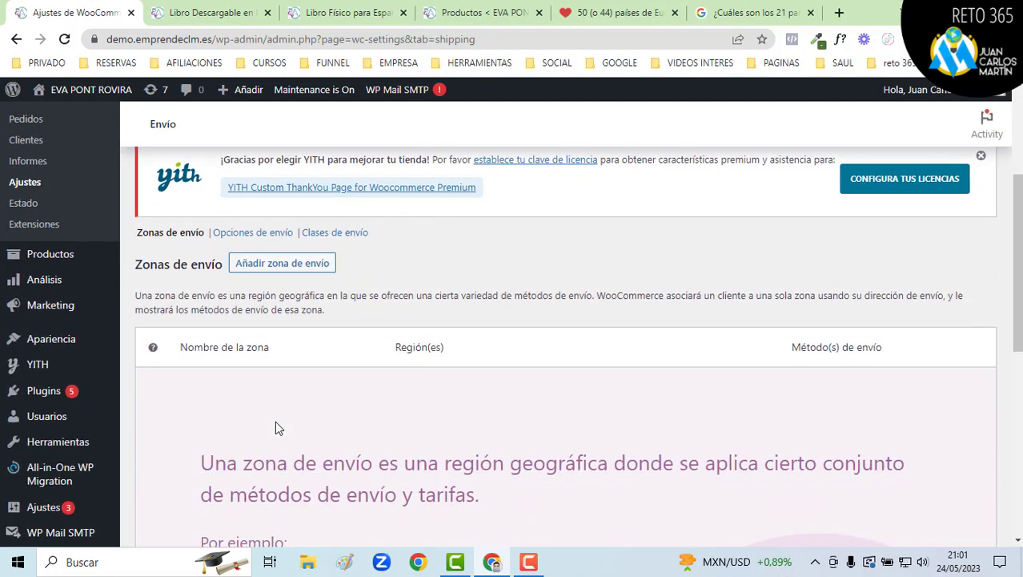
click(287, 266)
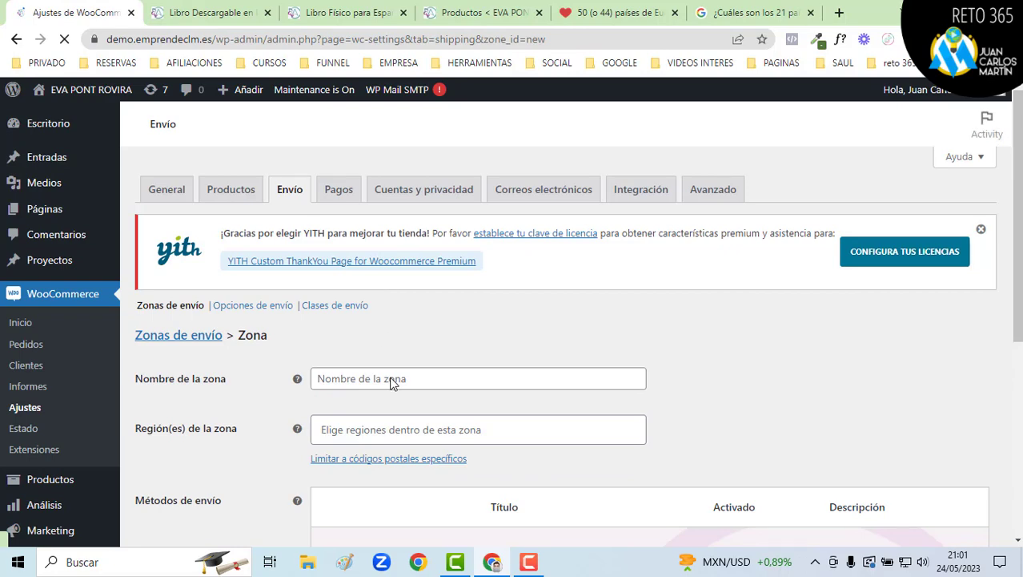
scroll(404, 448, down, 2)
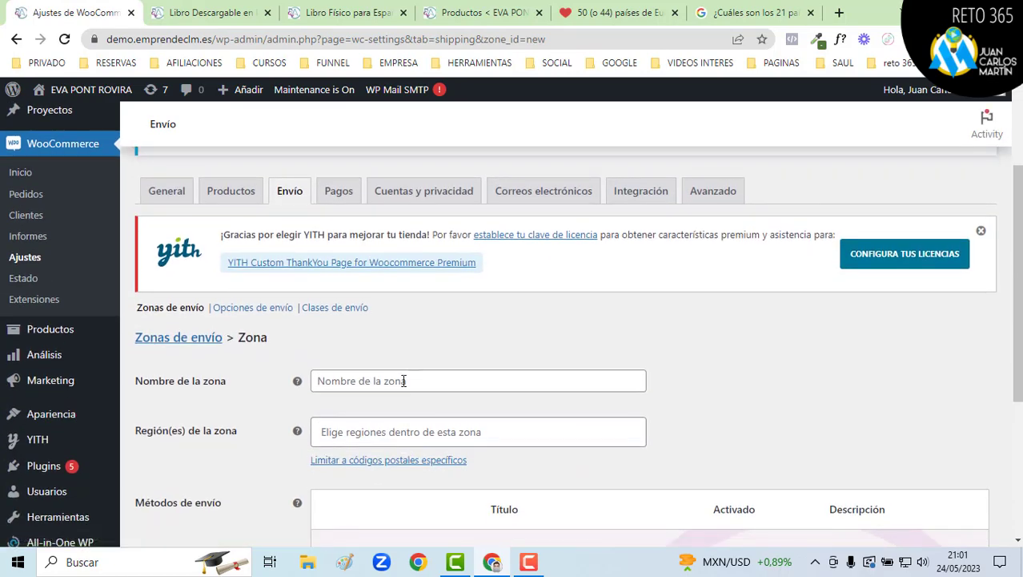
click(404, 381)
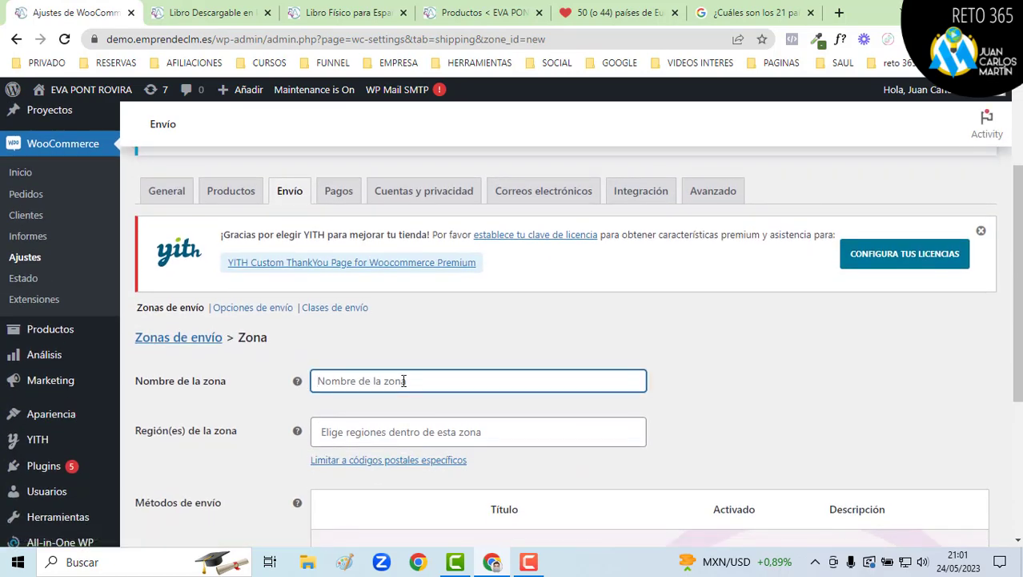
text(España)
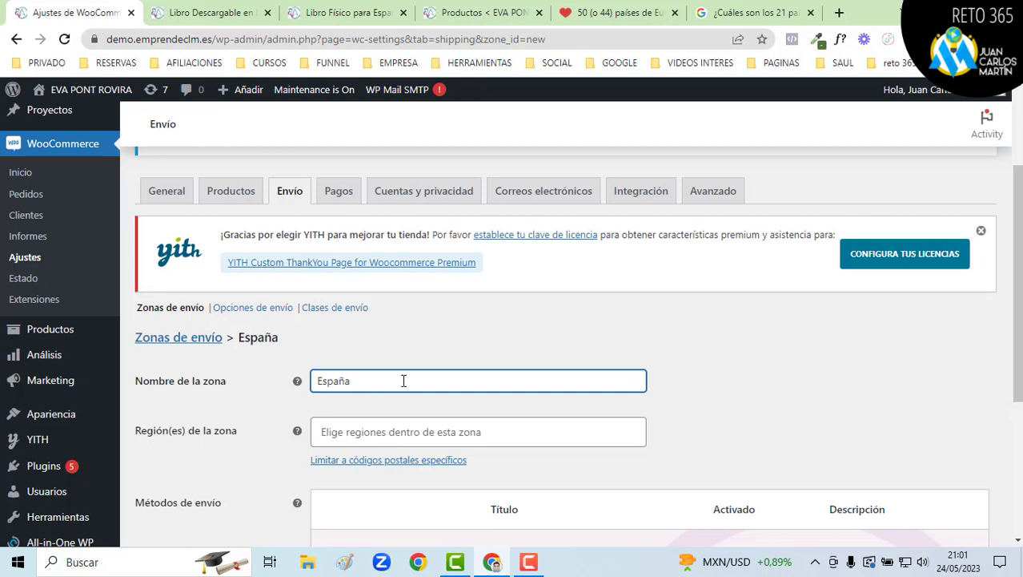
Step: Assign the country España as the region of the new shipping zone
click(358, 437)
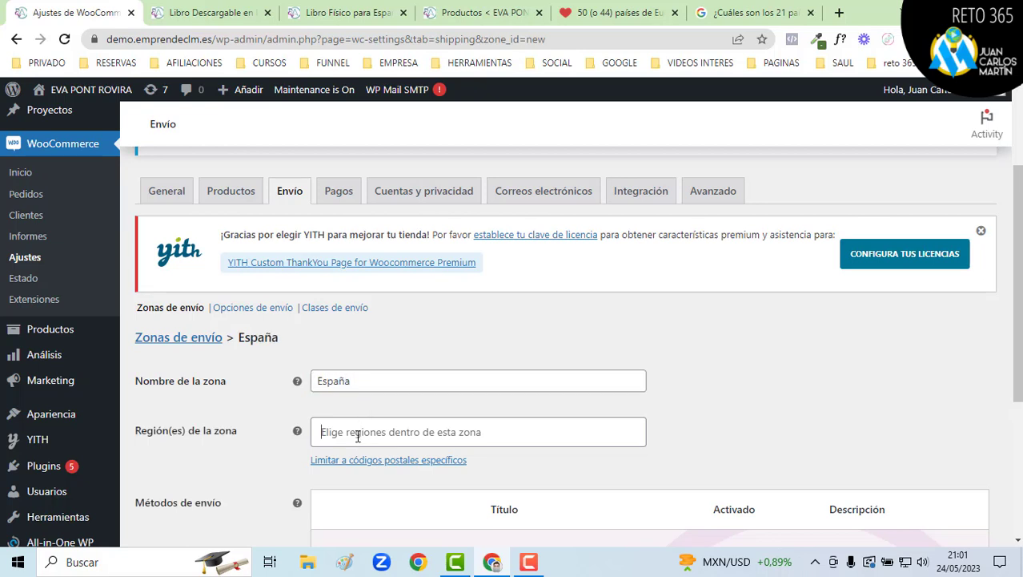
click(356, 432)
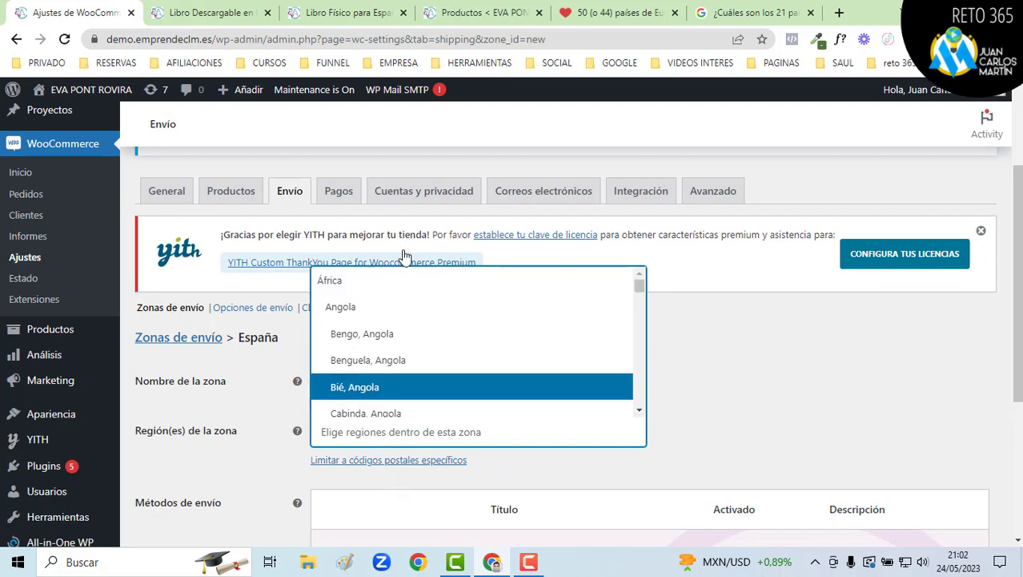
click(451, 332)
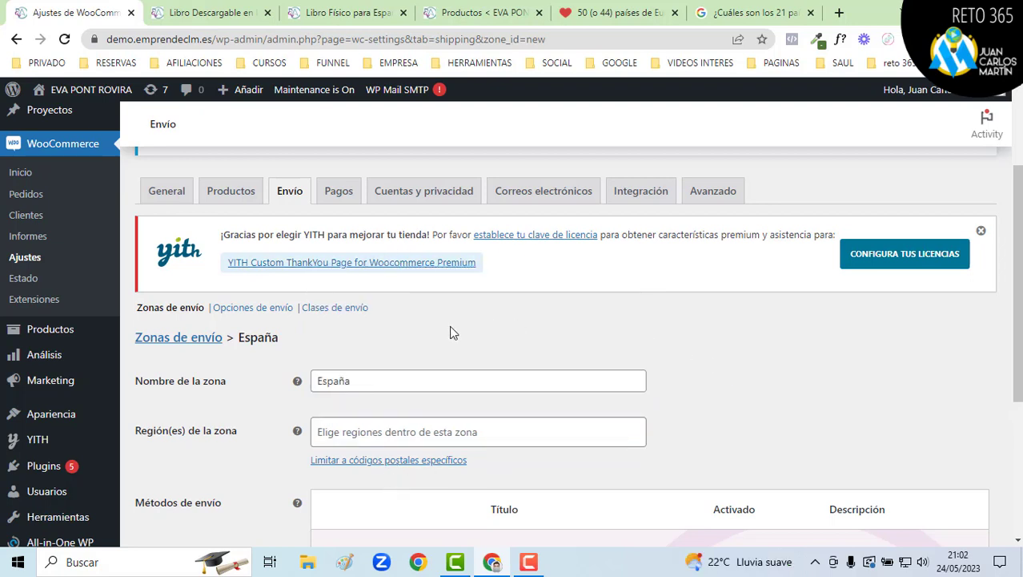
click(370, 433)
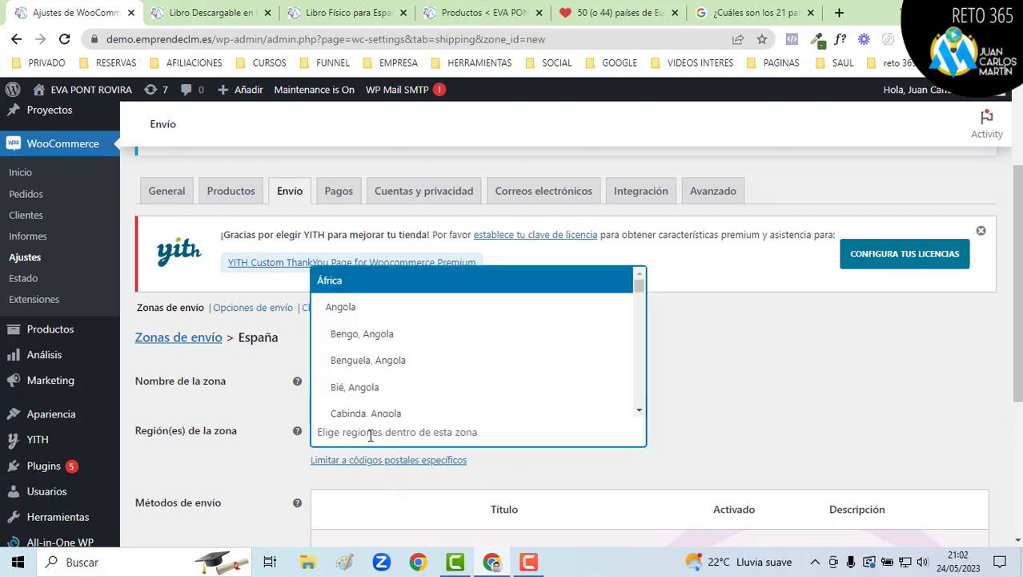
text(Espa)
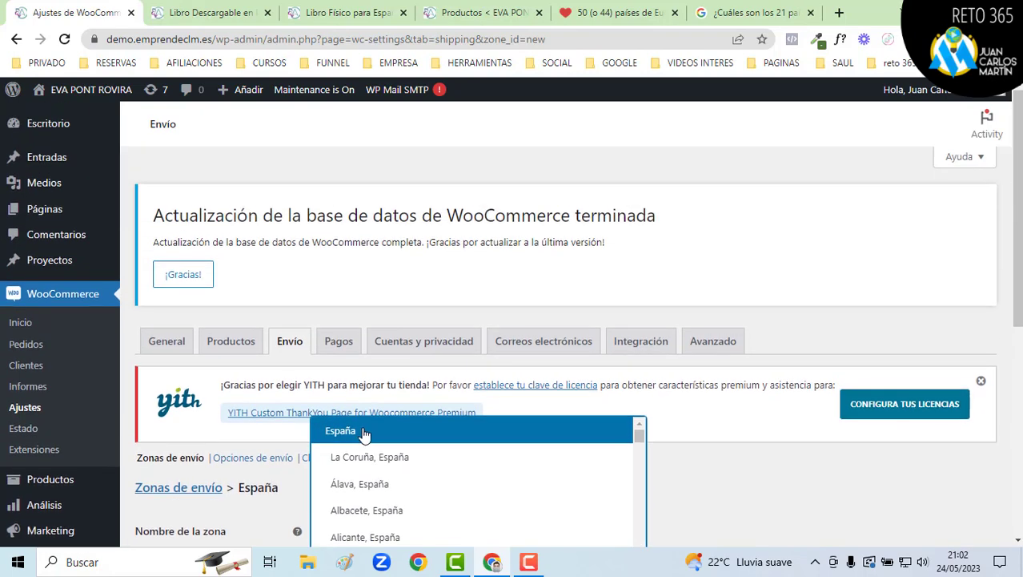
click(346, 422)
Step: Add a Precio fijo shipping method to the España zone
scroll(352, 336, down, 3)
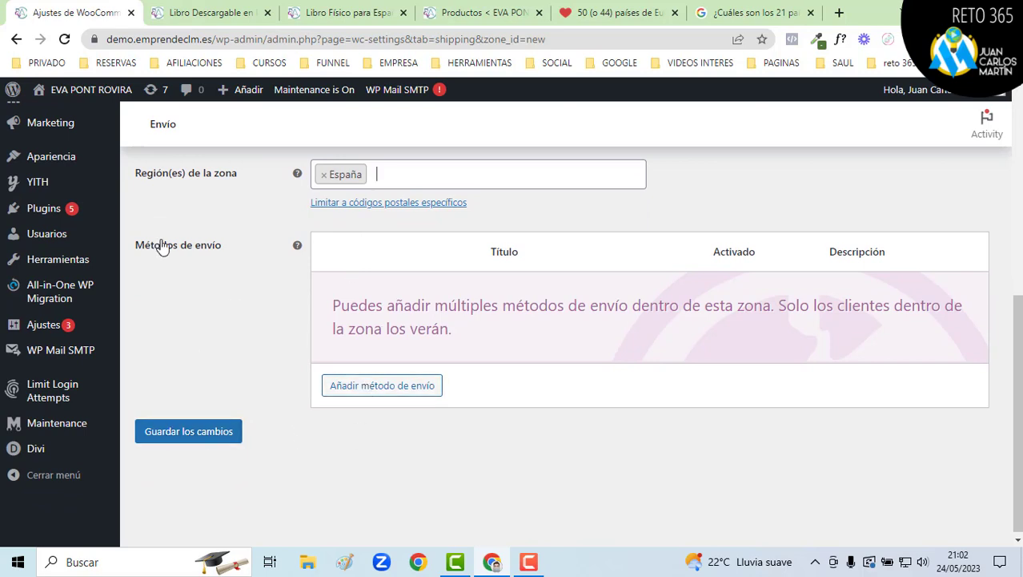
click(383, 388)
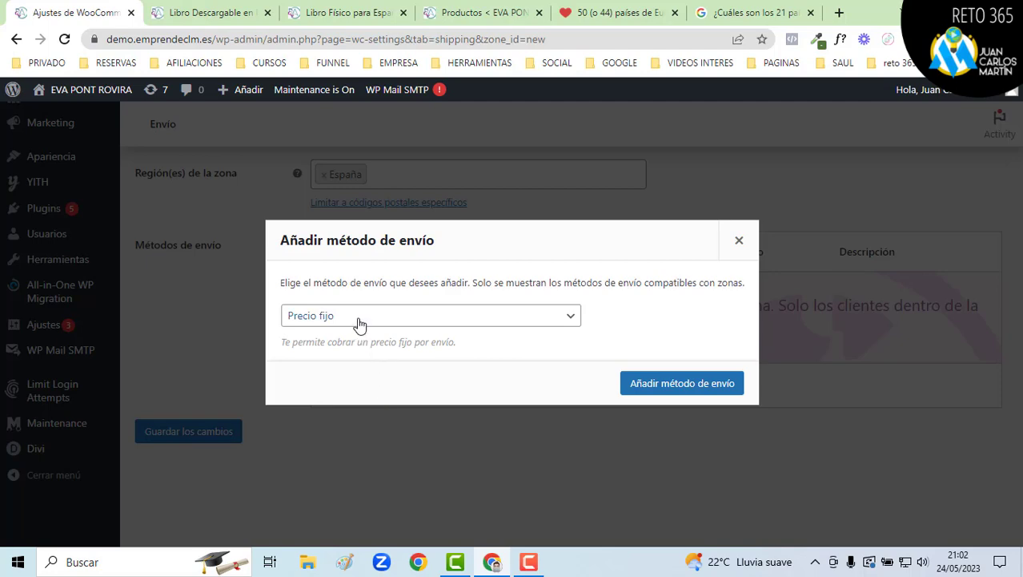
click(682, 387)
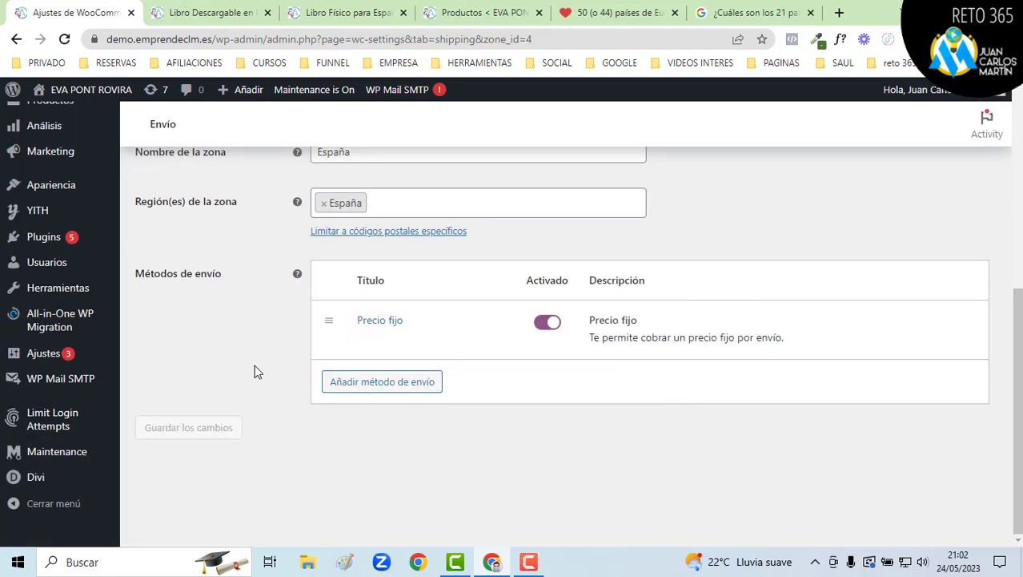
Step: Edit the Precio fijo method of the España zone and set its title to "Evios a Domicilio"
mouse_move(380, 345)
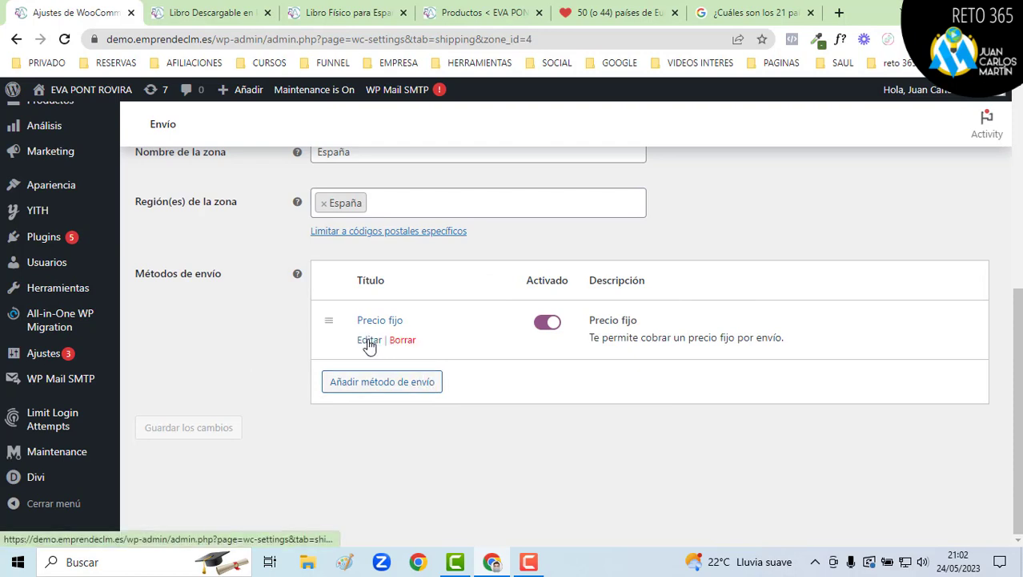
click(368, 342)
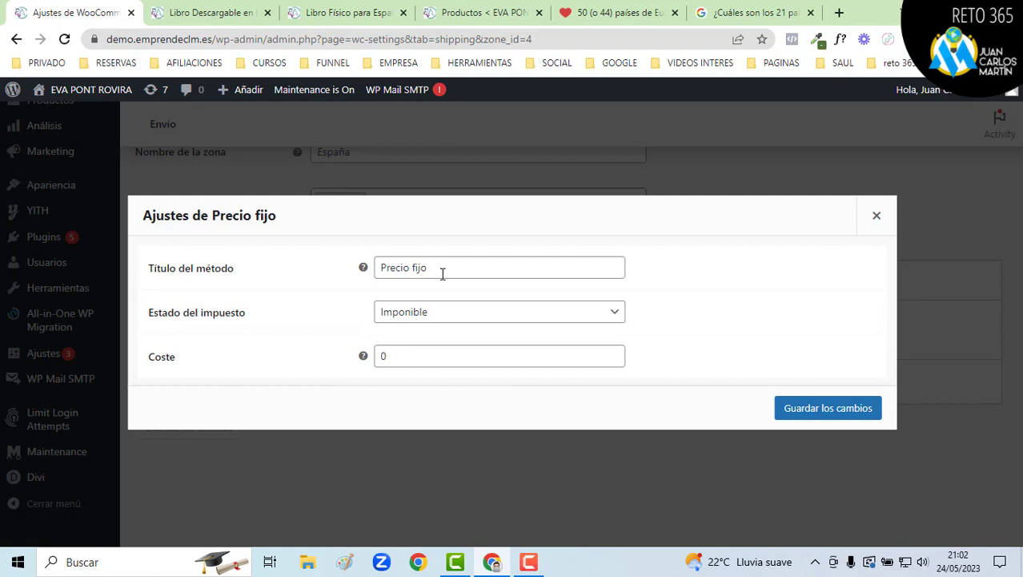
drag(442, 274, 347, 275)
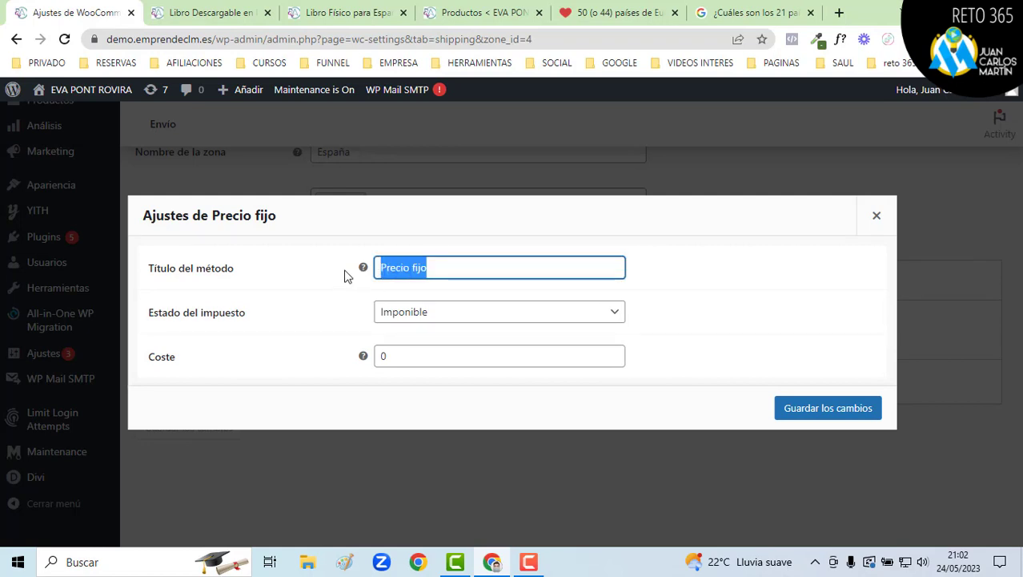
text(Eviaos)
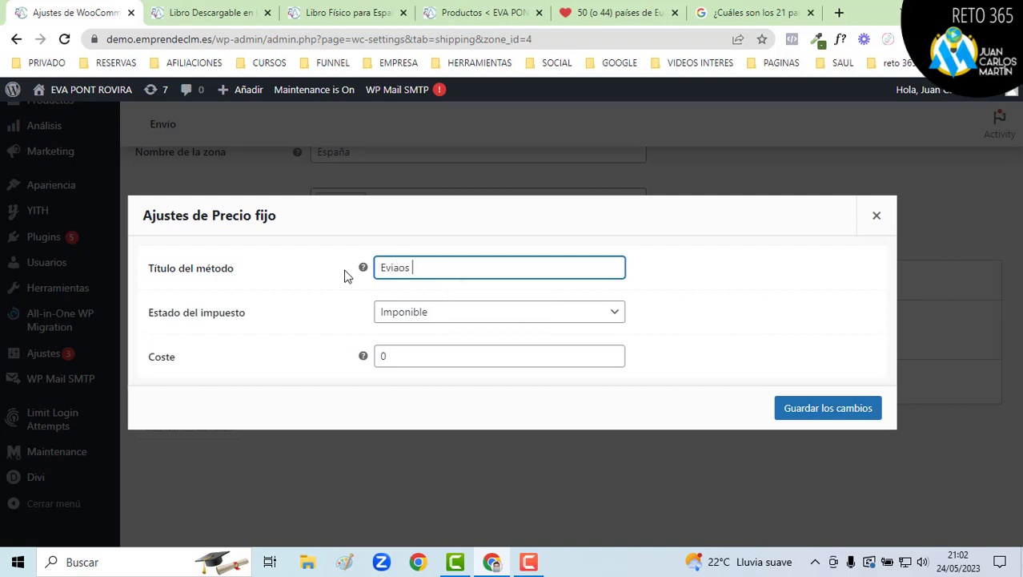
text( a Domicilio)
click(395, 352)
click(396, 269)
right_click(396, 272)
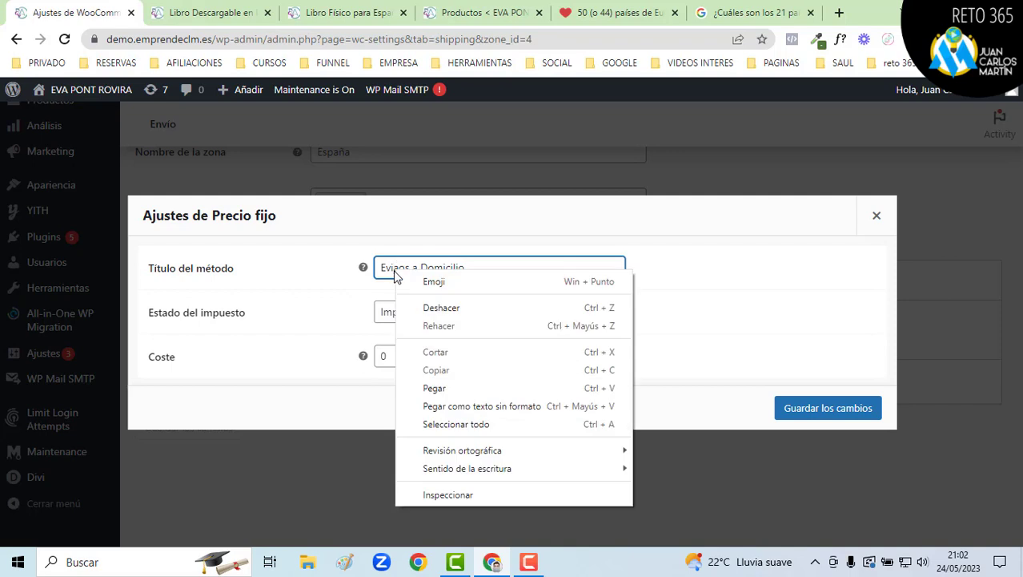
click(398, 271)
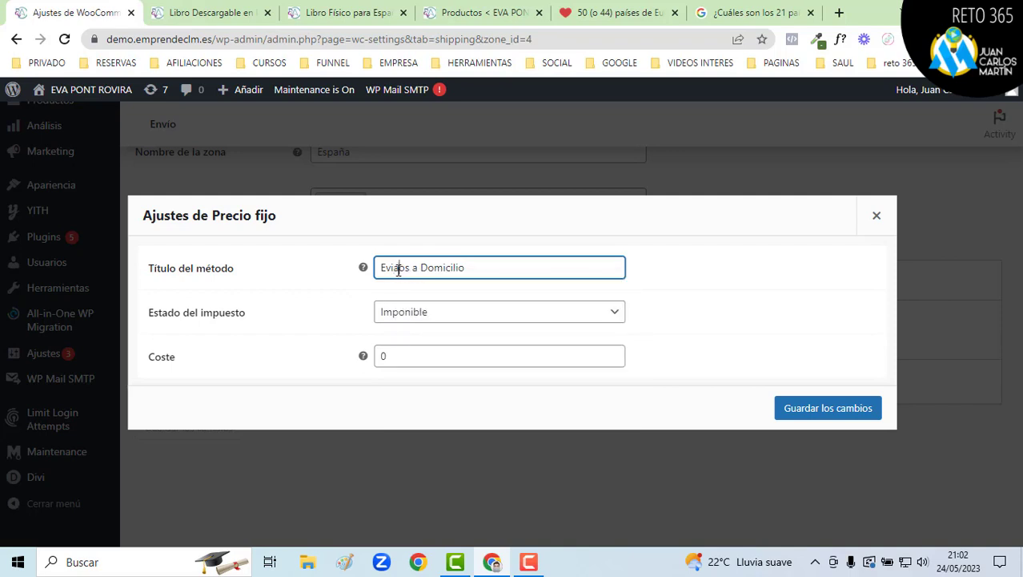
key(Delete)
Step: Set the shipping method's cost to 3,90 and save its settings
drag(396, 350, 380, 353)
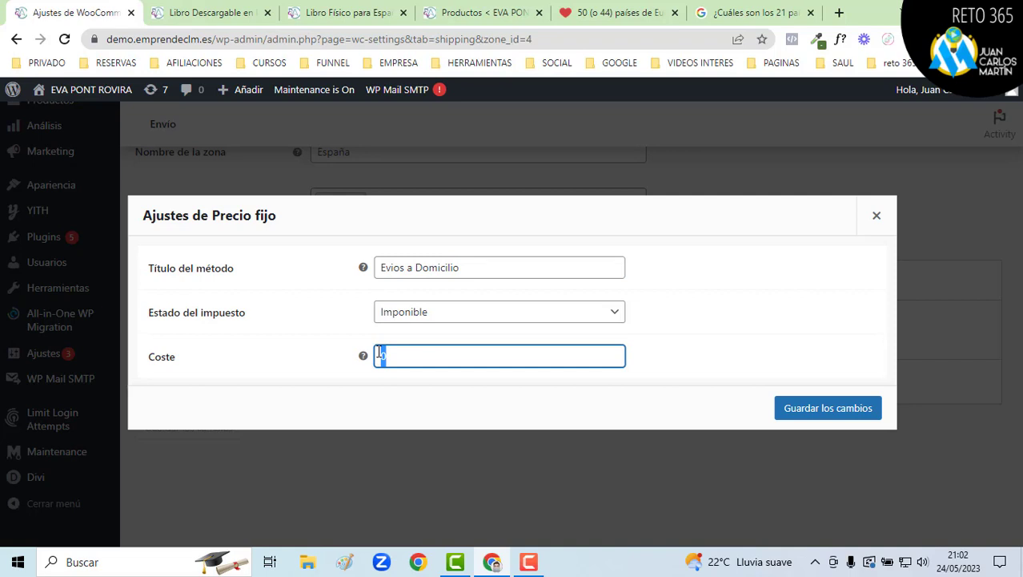
text(3)
text(.90)
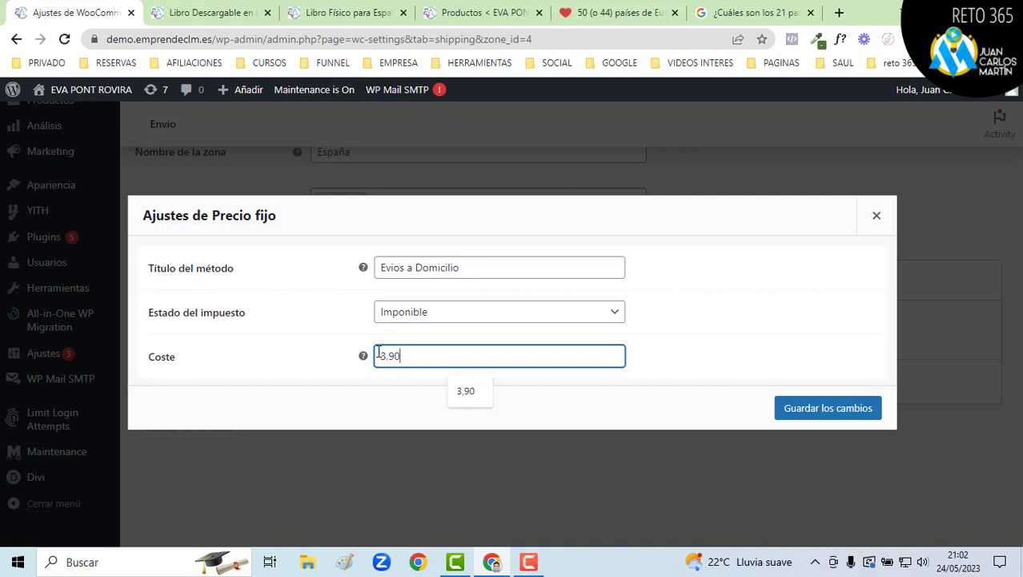
click(804, 410)
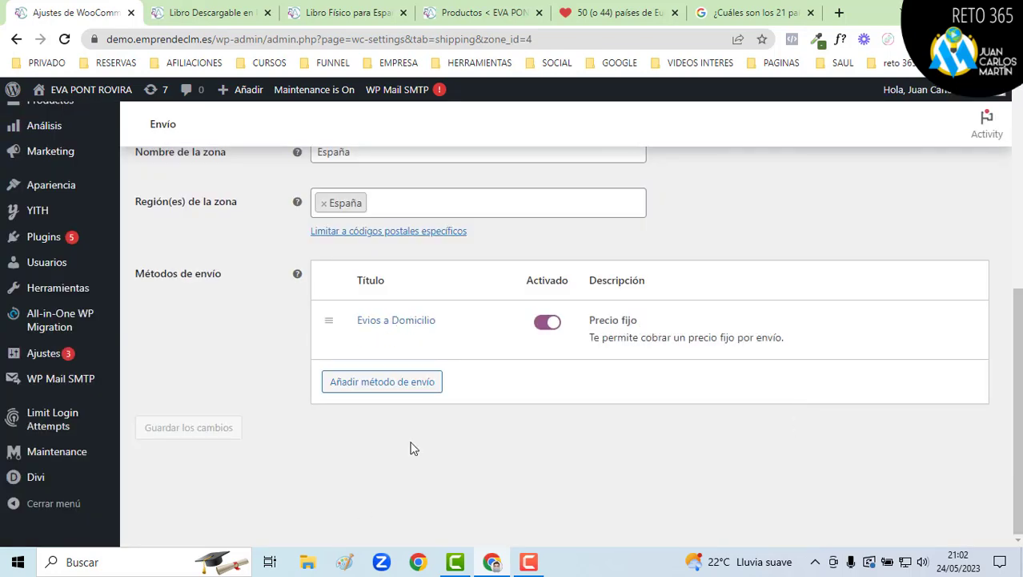
Step: Open the store's cart page containing the physical book in a separate browser tab and proceed to the checkout form
scroll(411, 445, up, 2)
scroll(334, 324, down, 2)
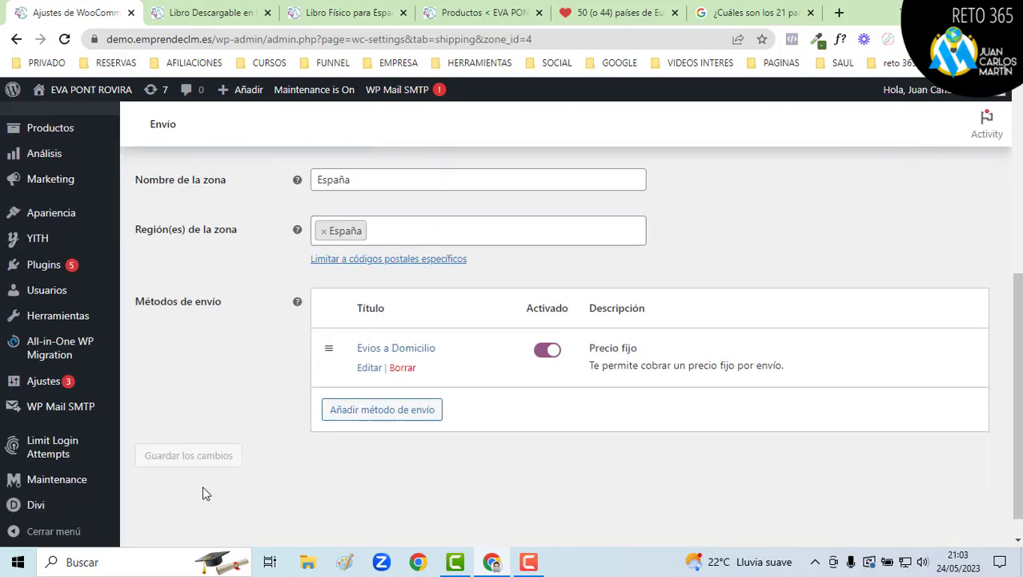
scroll(270, 533, up, 5)
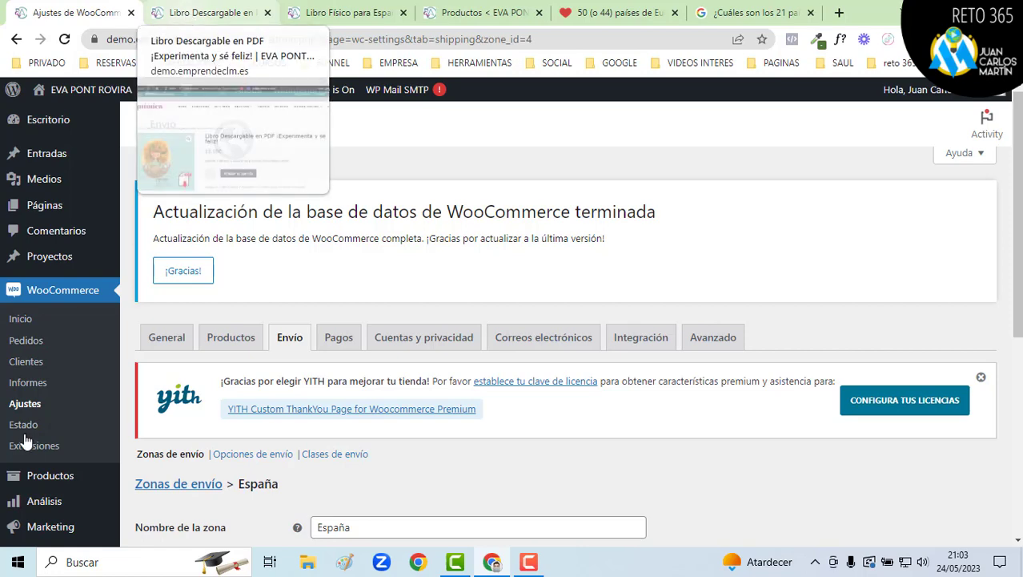
scroll(32, 436, down, 1)
mouse_move(44, 425)
mouse_move(46, 401)
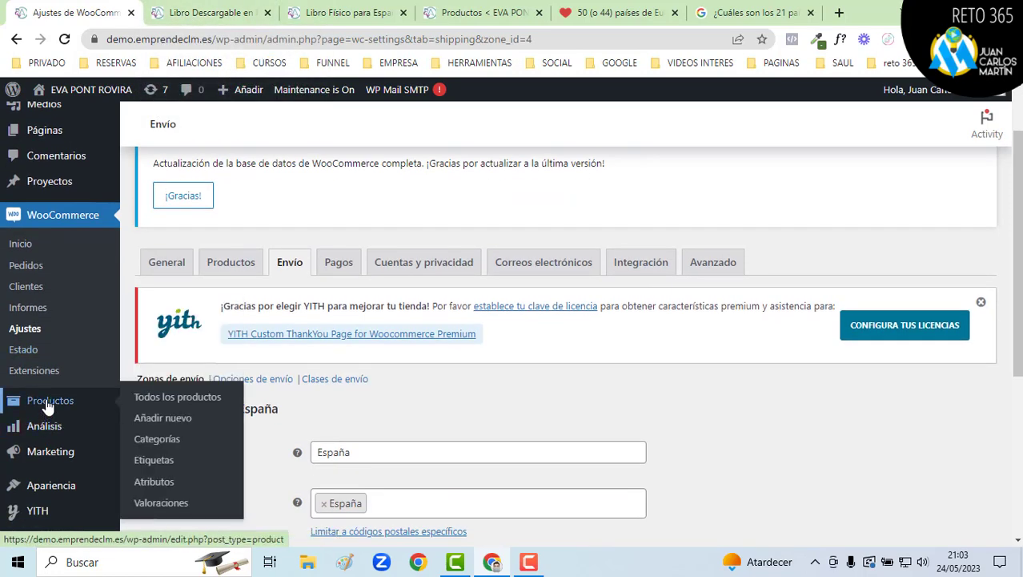
right_click(148, 402)
click(168, 409)
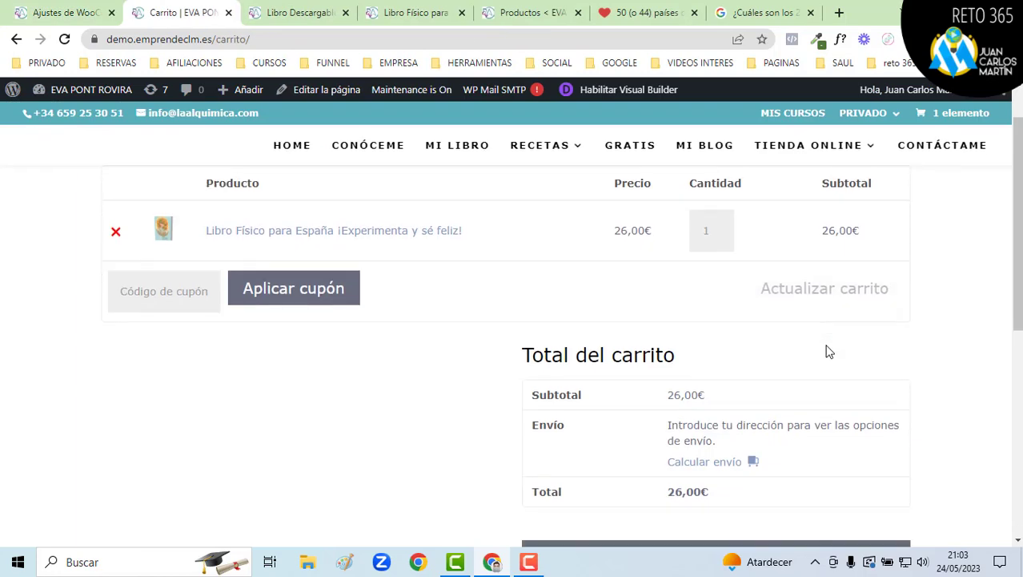
scroll(760, 336, down, 2)
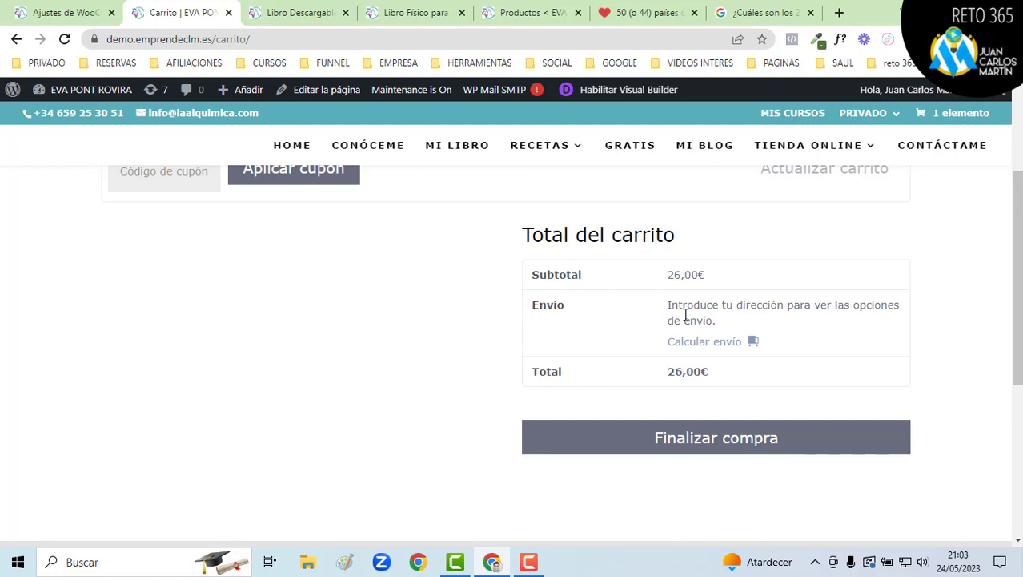
click(703, 444)
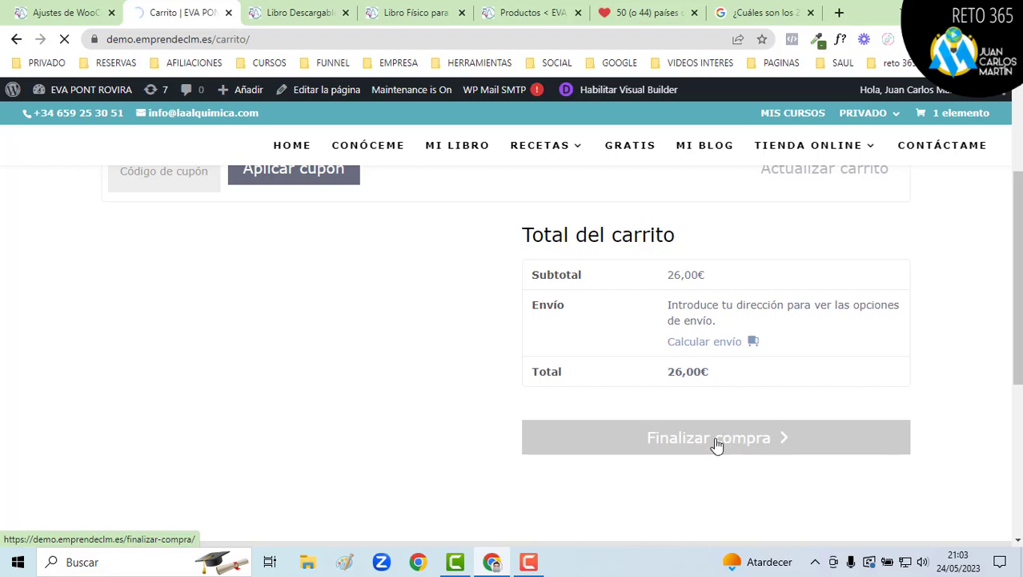
scroll(305, 432, up, 3)
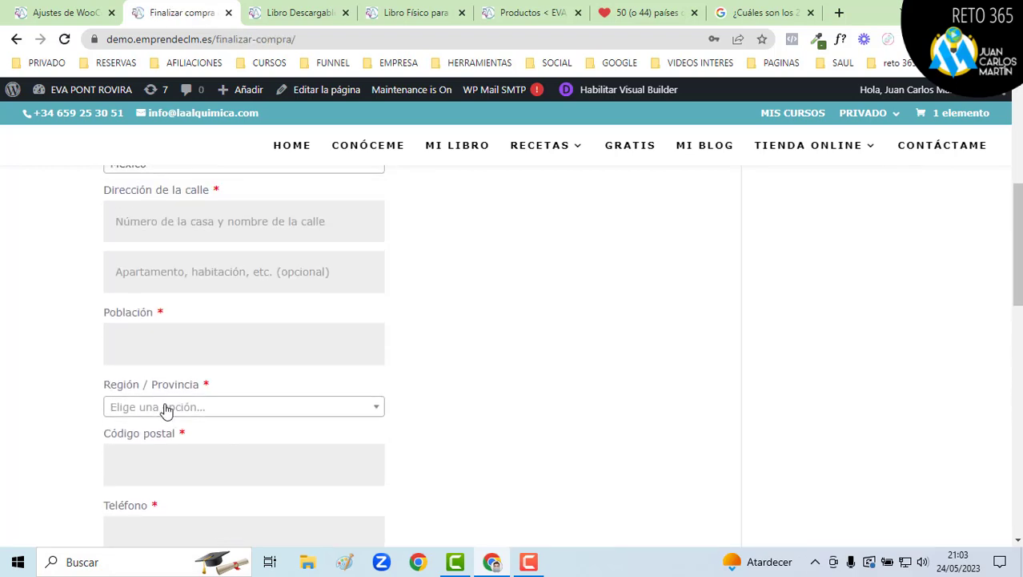
Step: Set the checkout form's country to España and check the shipping line in the order summary
scroll(164, 405, up, 2)
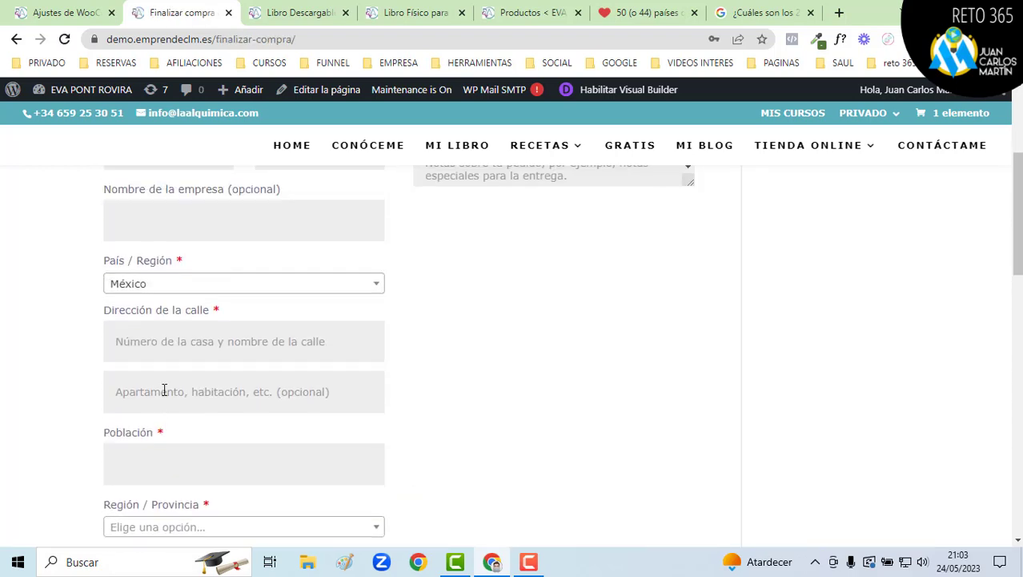
click(150, 286)
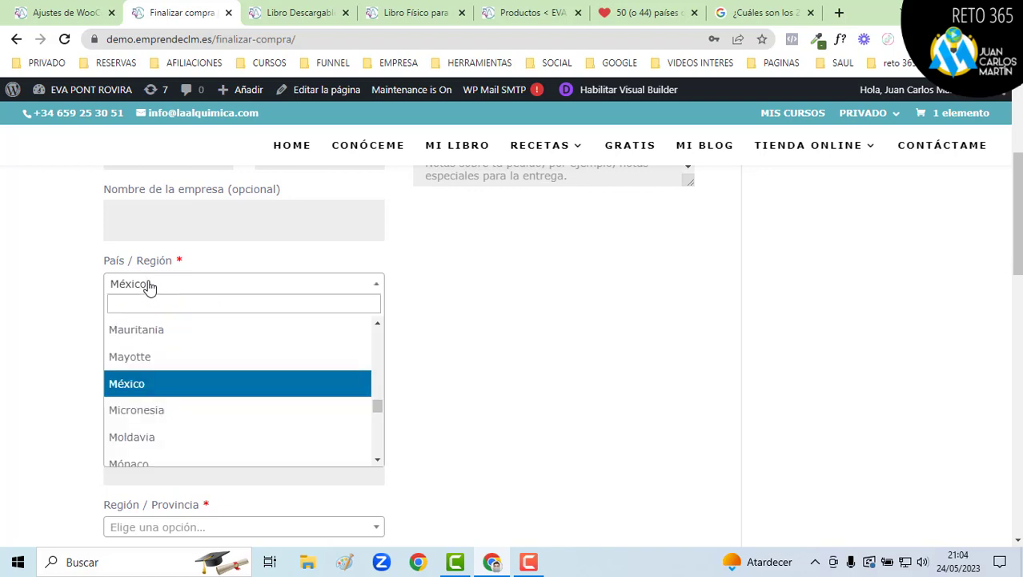
text(es)
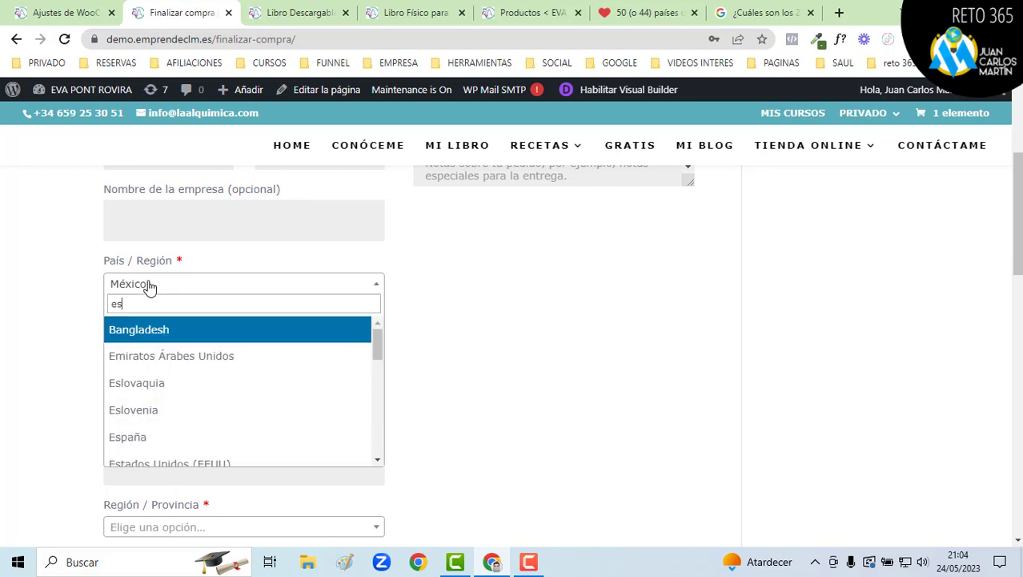
text(p)
click(142, 329)
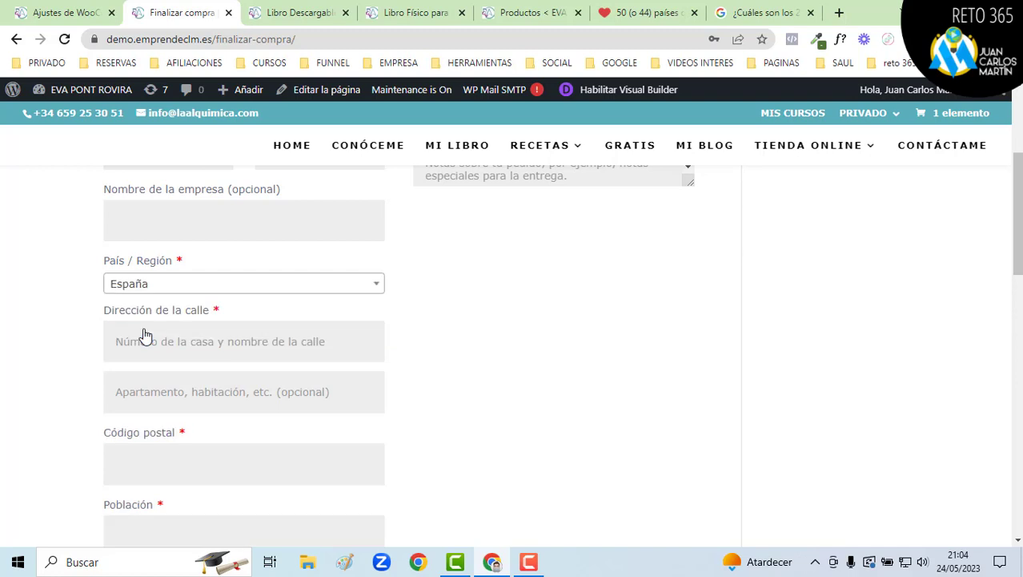
scroll(488, 318, down, 2)
scroll(488, 316, down, 5)
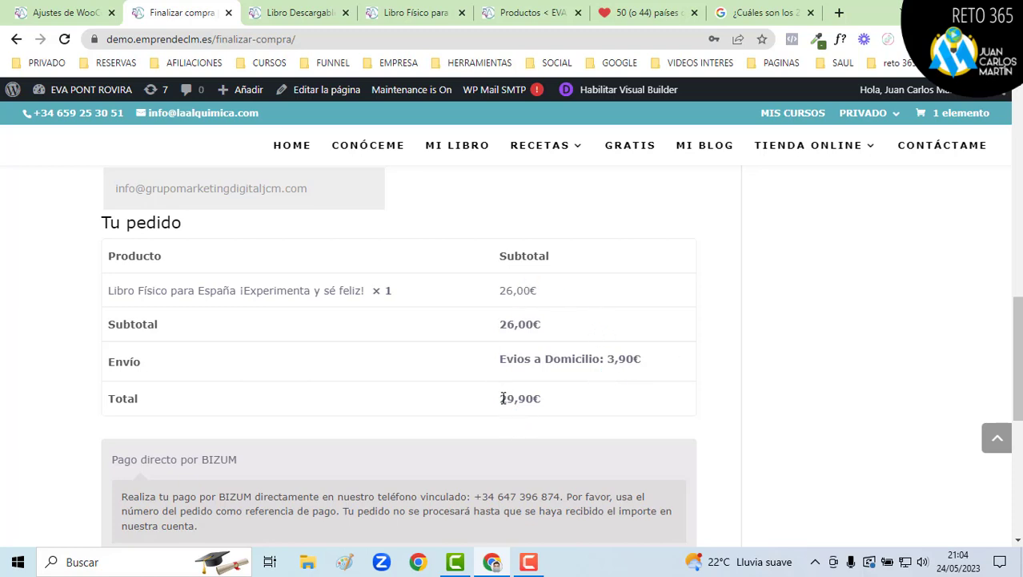
Step: Return to the WooCommerce shipping settings and add a new shipping zone named "Europa"
click(84, 14)
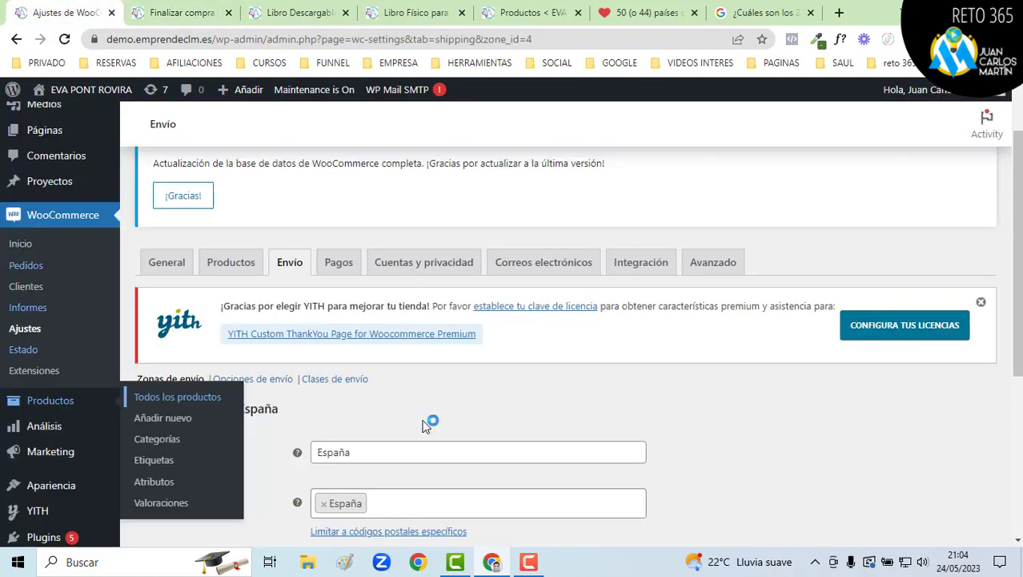
scroll(424, 425, down, 2)
scroll(423, 421, up, 3)
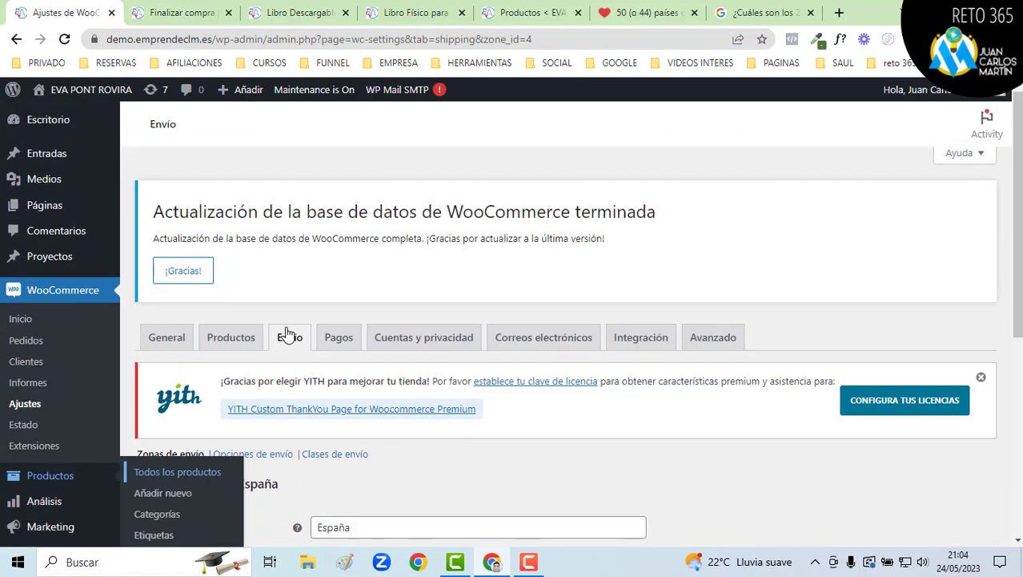
click(293, 337)
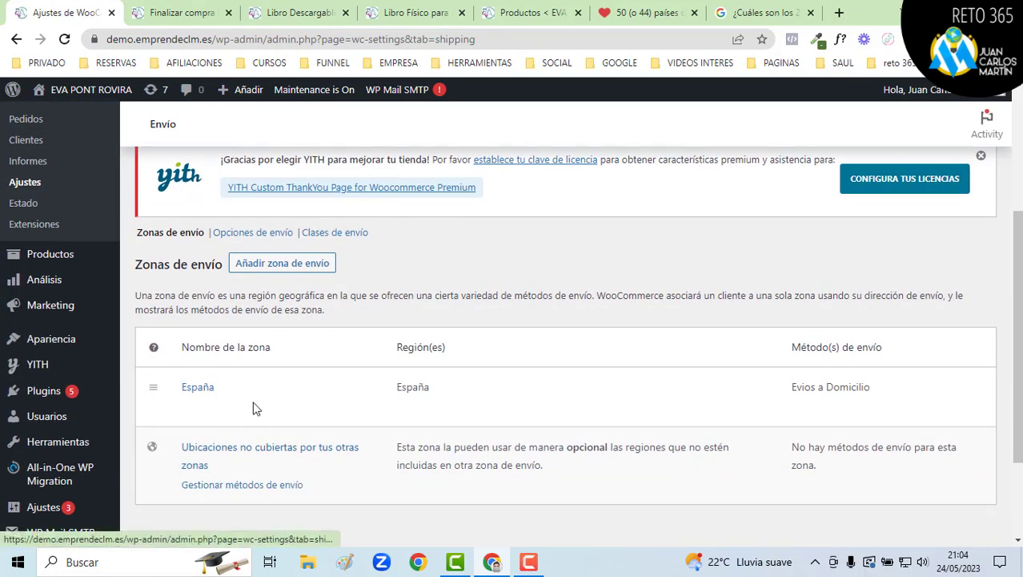
click(273, 266)
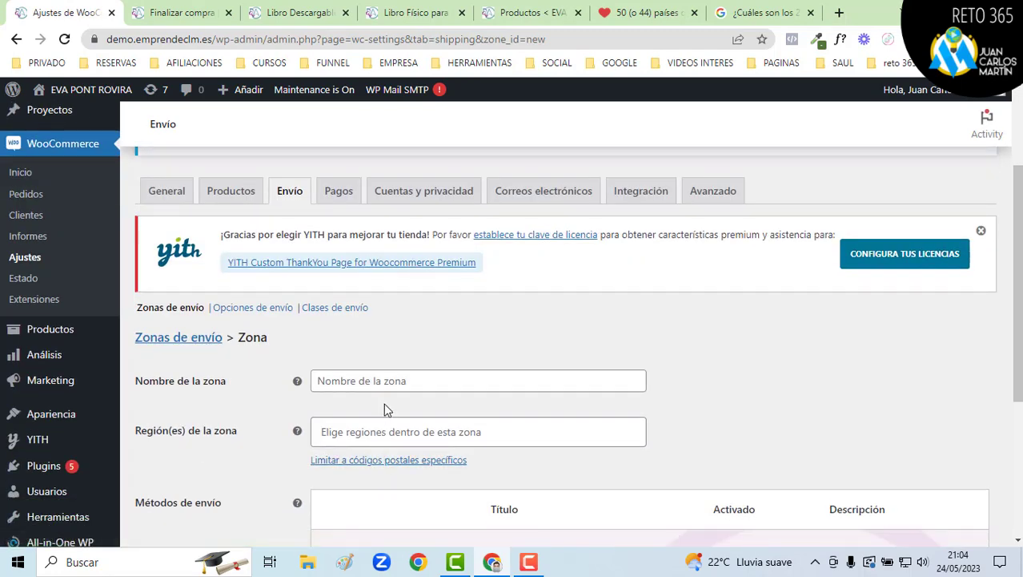
click(381, 381)
text(uropa)
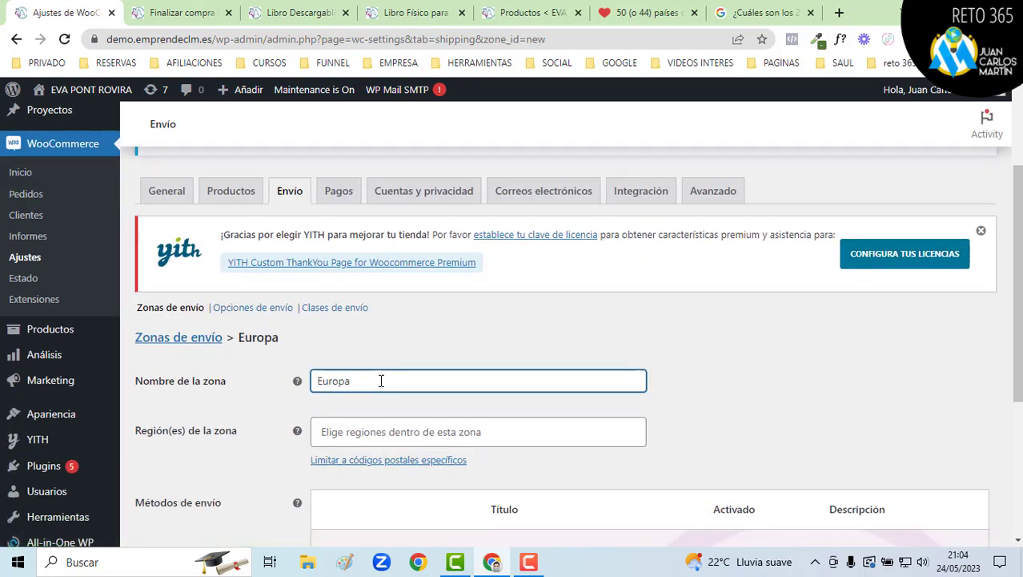
Step: Assign the Europa region to the new zone and save the zone
scroll(381, 380, down, 1)
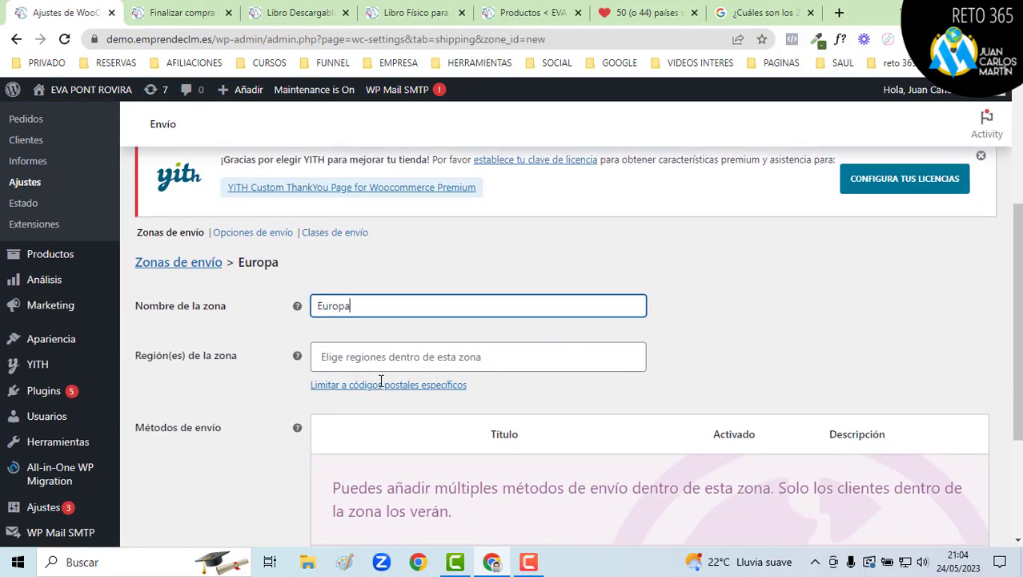
click(349, 356)
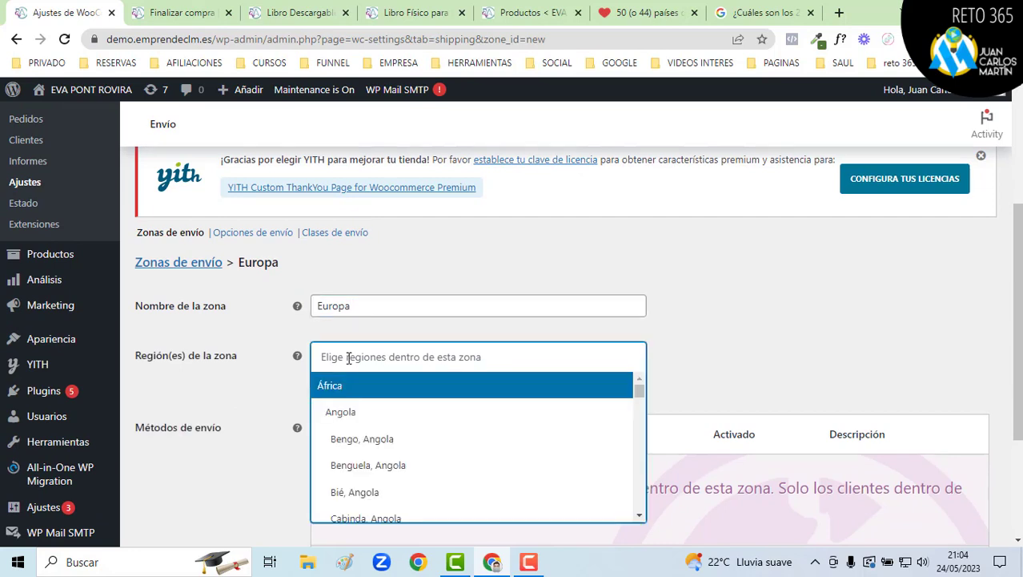
text(Eu)
click(334, 388)
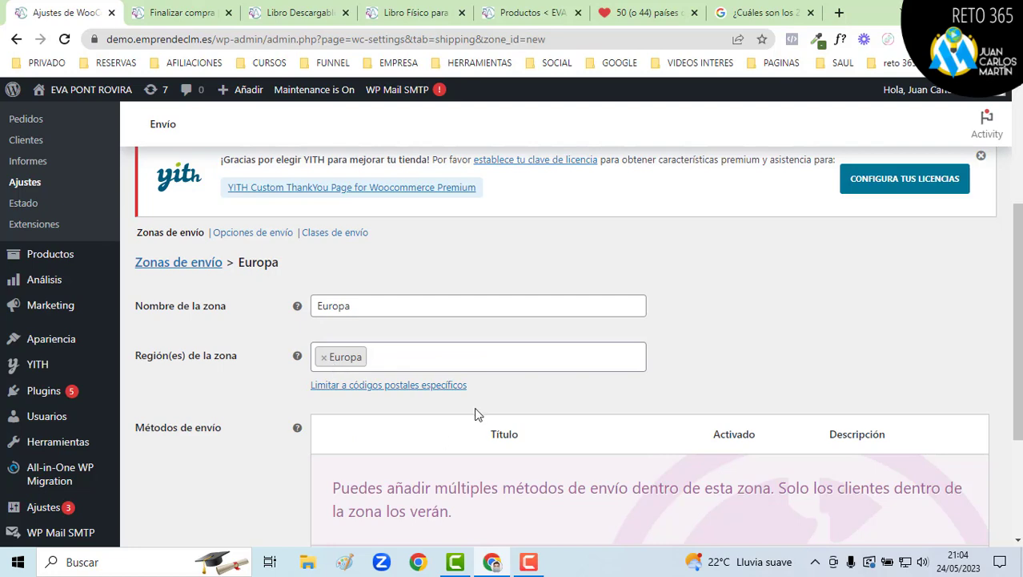
scroll(468, 414, down, 2)
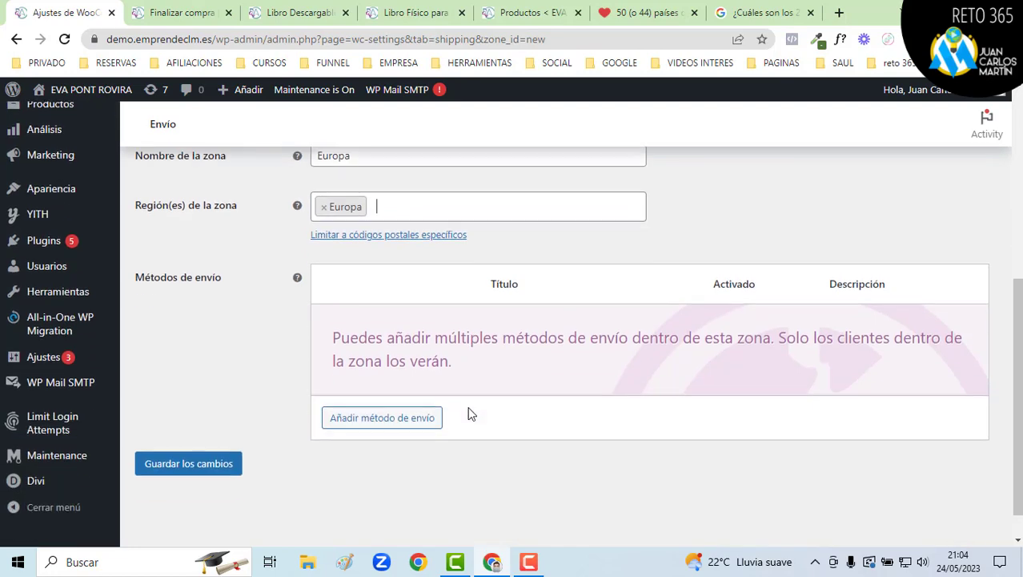
click(187, 468)
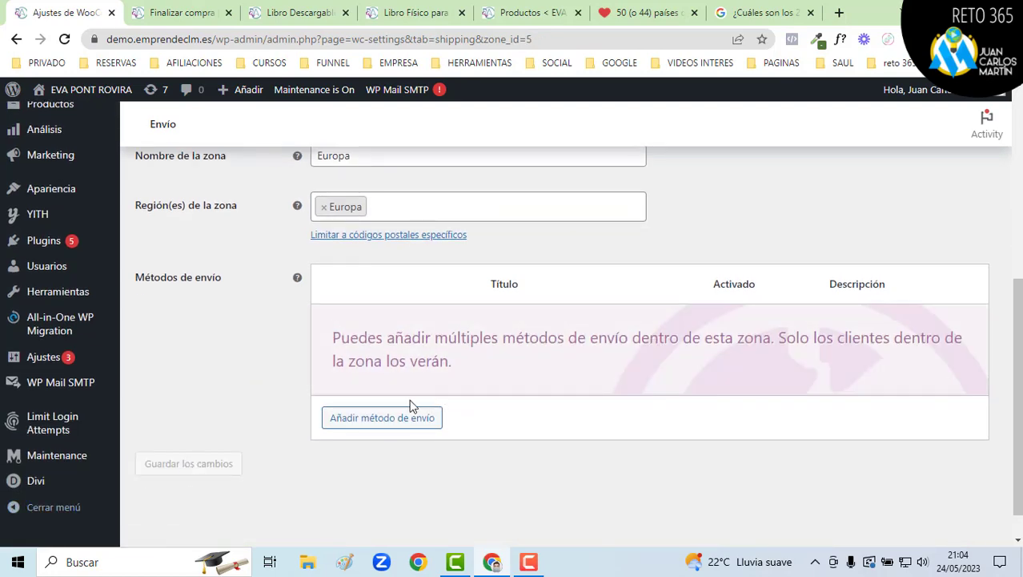
Step: Add a Precio fijo shipping method to the Europa zone
click(389, 424)
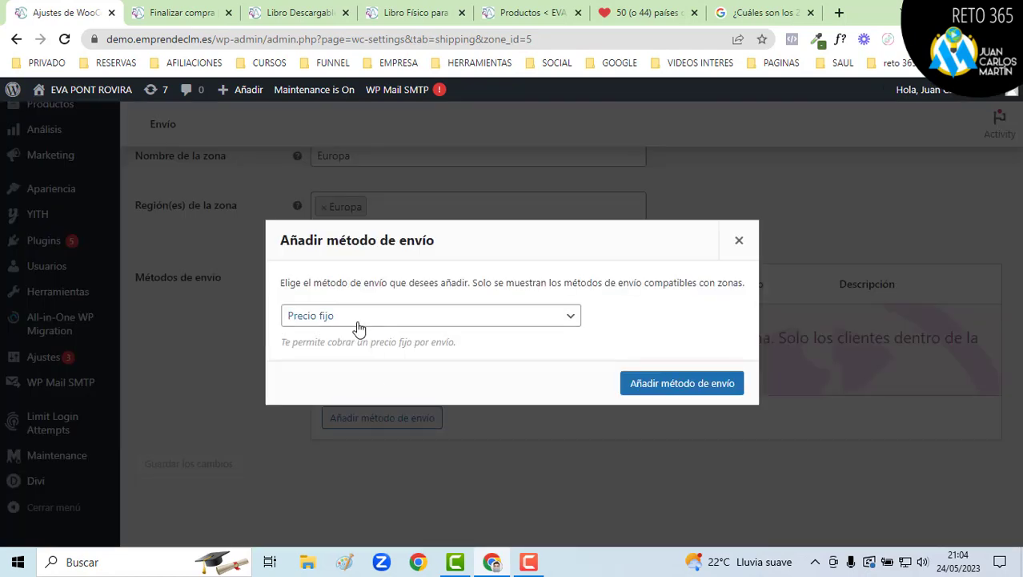
click(657, 385)
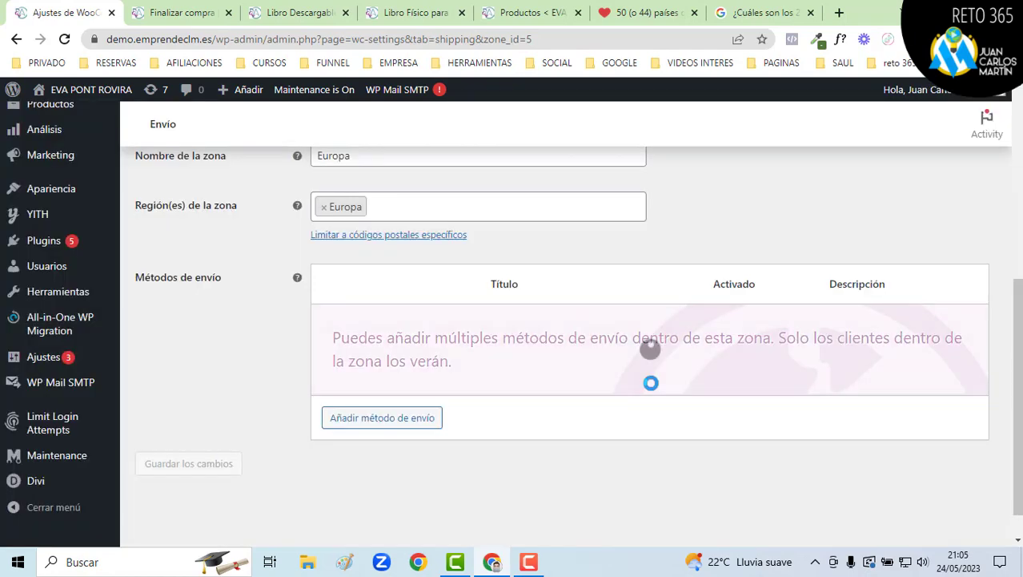
mouse_move(370, 360)
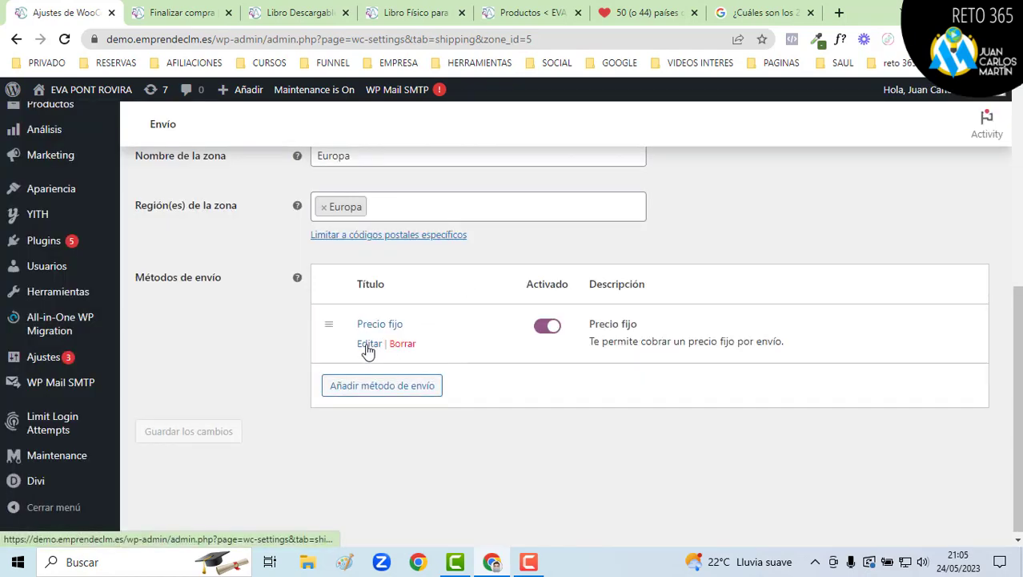
Step: Edit the Europa zone's Precio fijo method and set its title to "Envios a Europa"
click(367, 346)
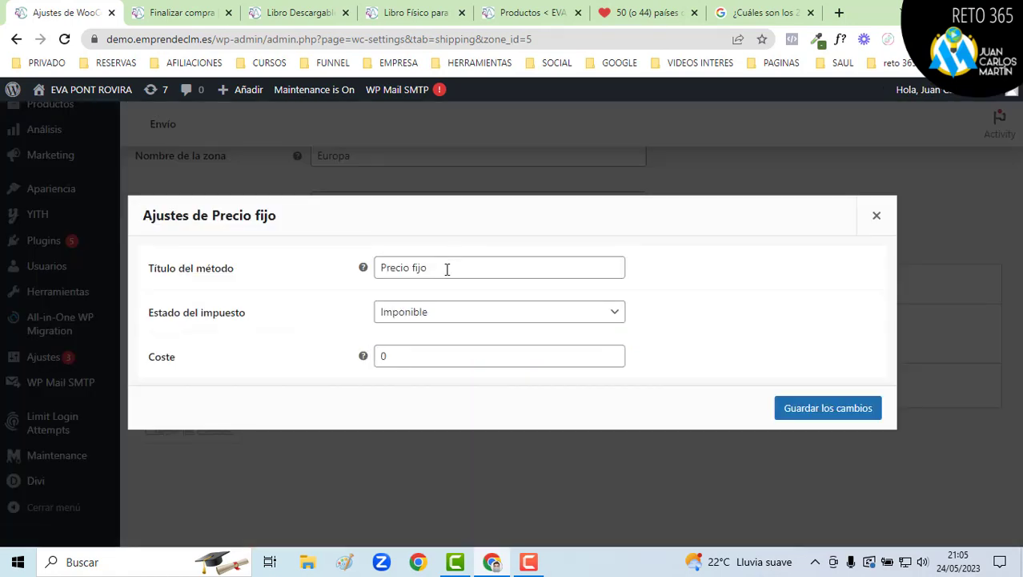
drag(445, 270, 361, 272)
mouse_move(364, 269)
text(E)
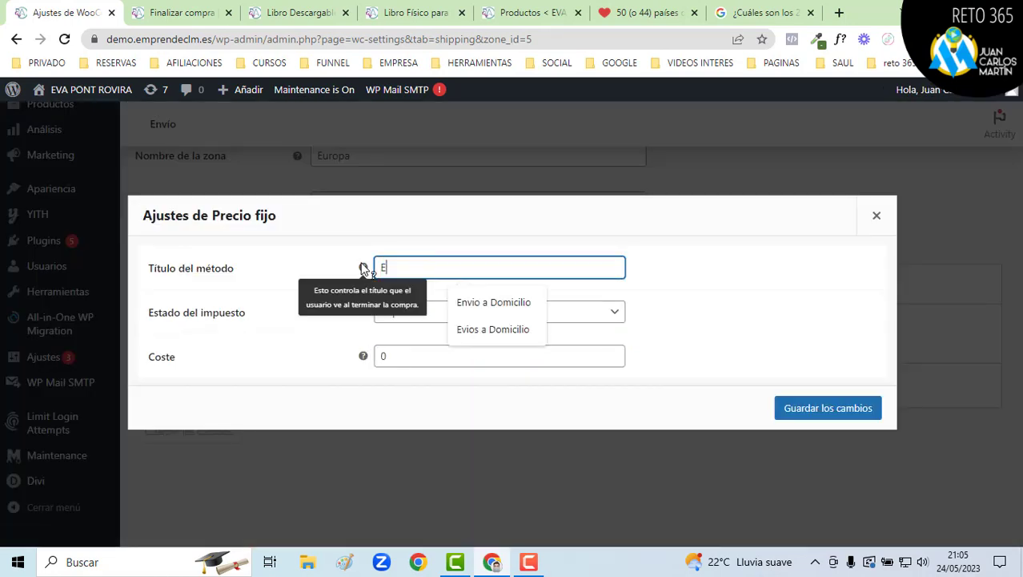
text(nvios a Europa)
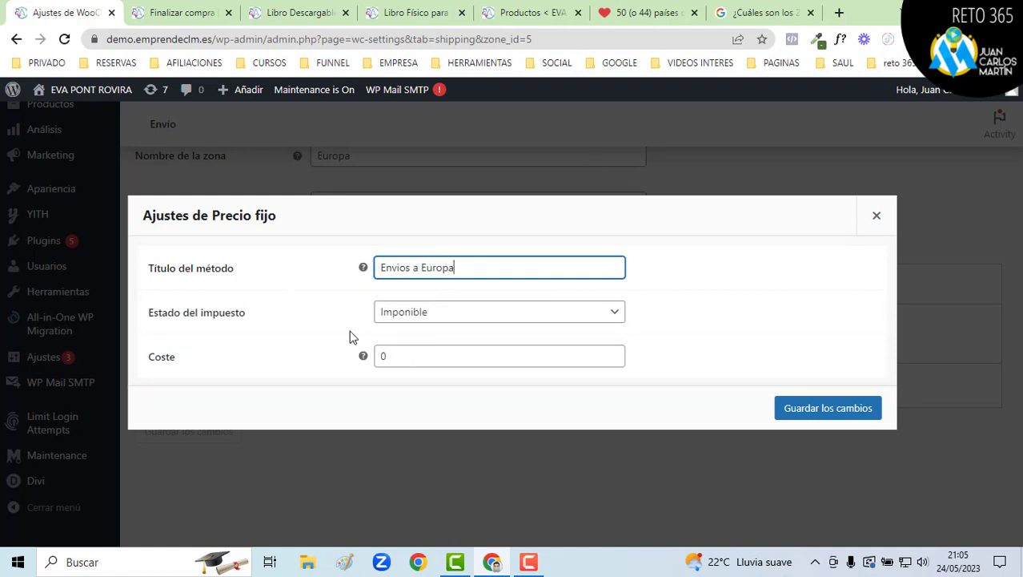
Step: Set the Europa shipping method's cost to 13 and save its settings
key(Tab)
key(Tab)
mouse_move(367, 355)
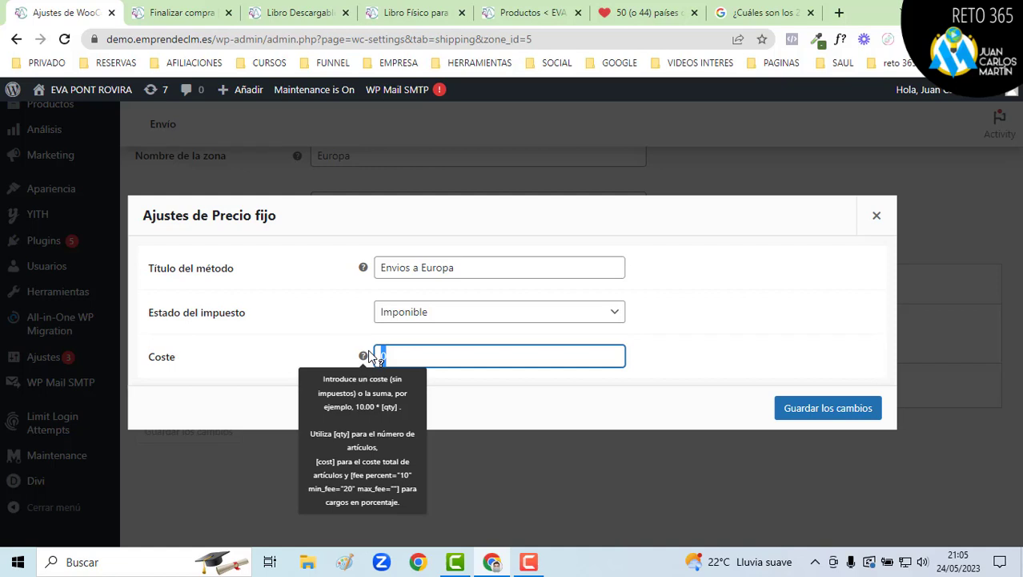
text(13)
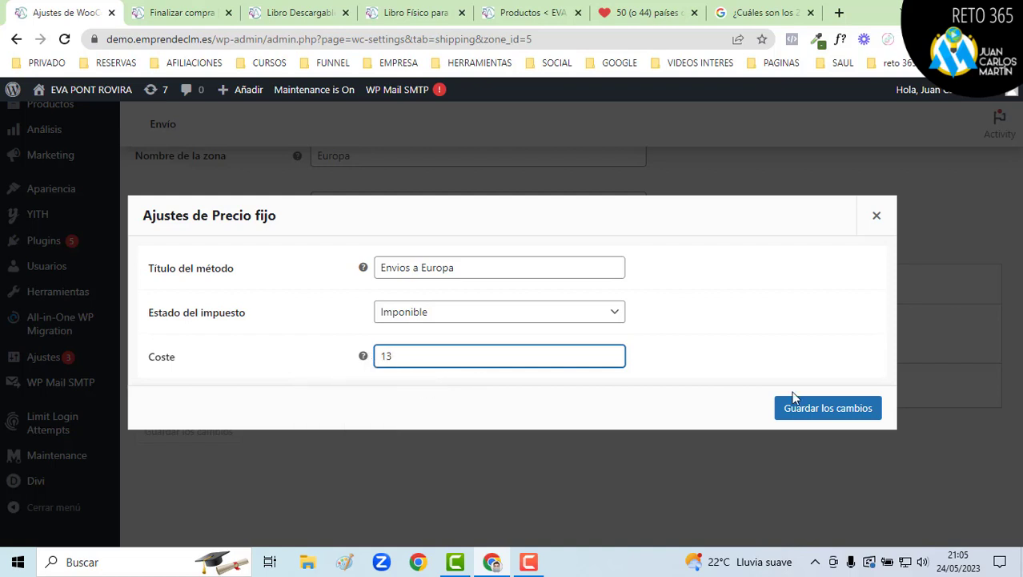
click(815, 410)
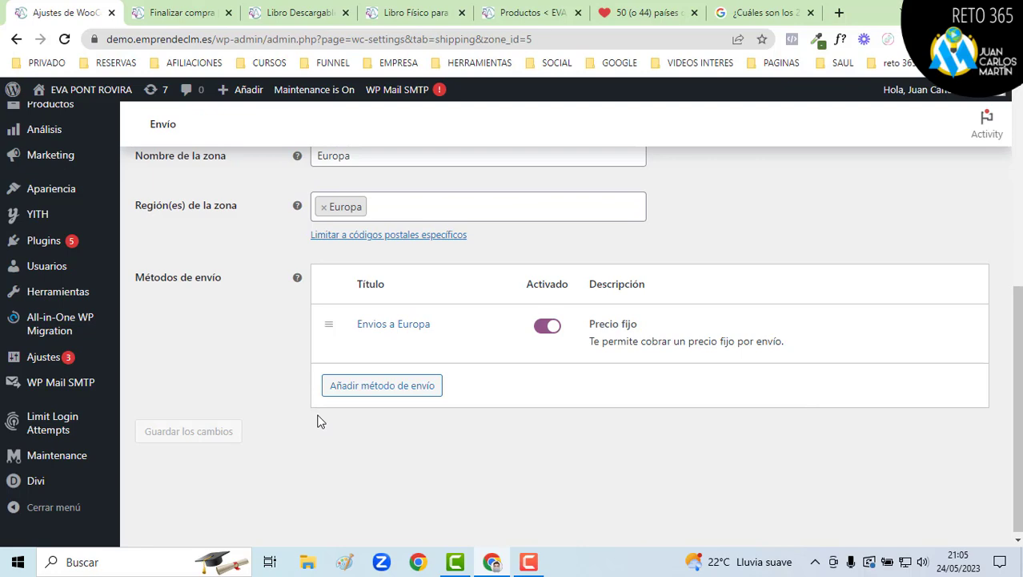
Step: Switch to the store checkout, set the country to Alemania and check the shipping line in the order summary
scroll(309, 499, up, 2)
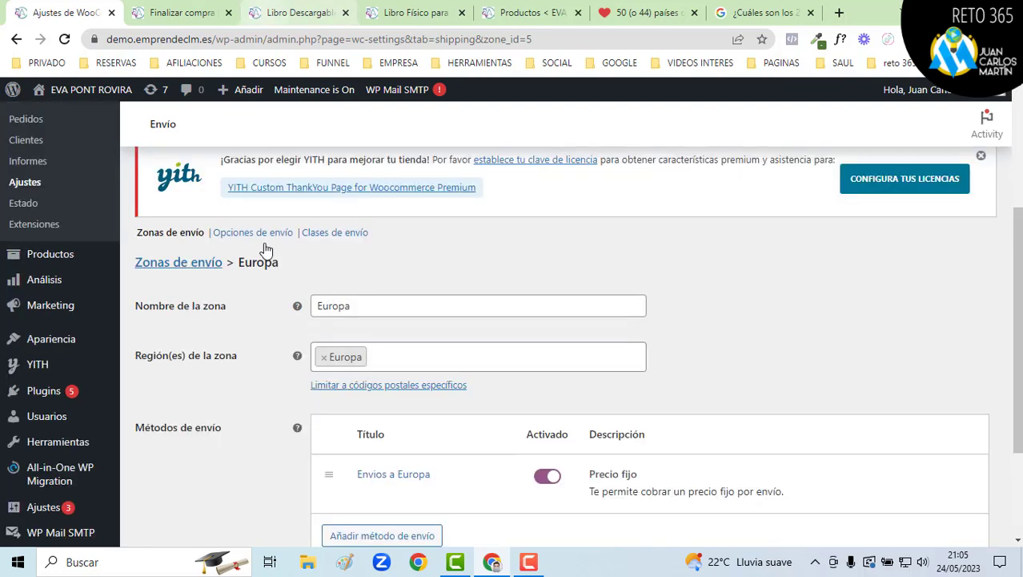
click(196, 14)
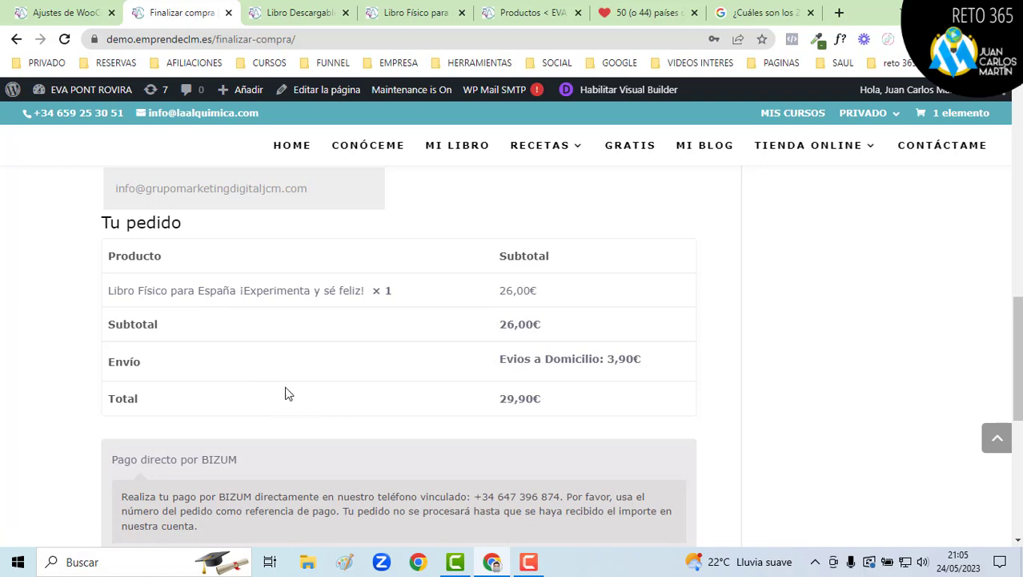
scroll(254, 367, up, 8)
scroll(183, 305, up, 1)
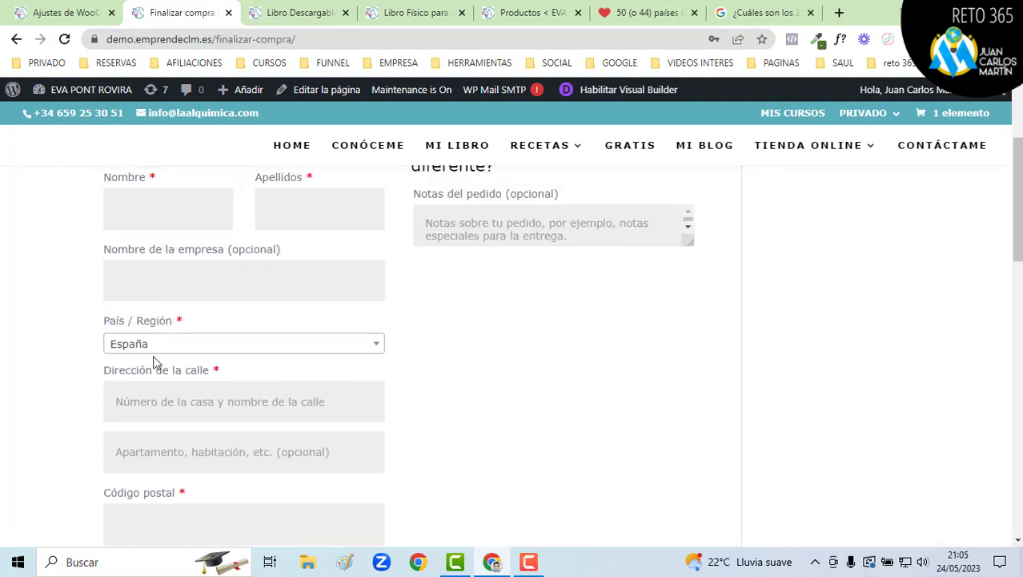
click(153, 344)
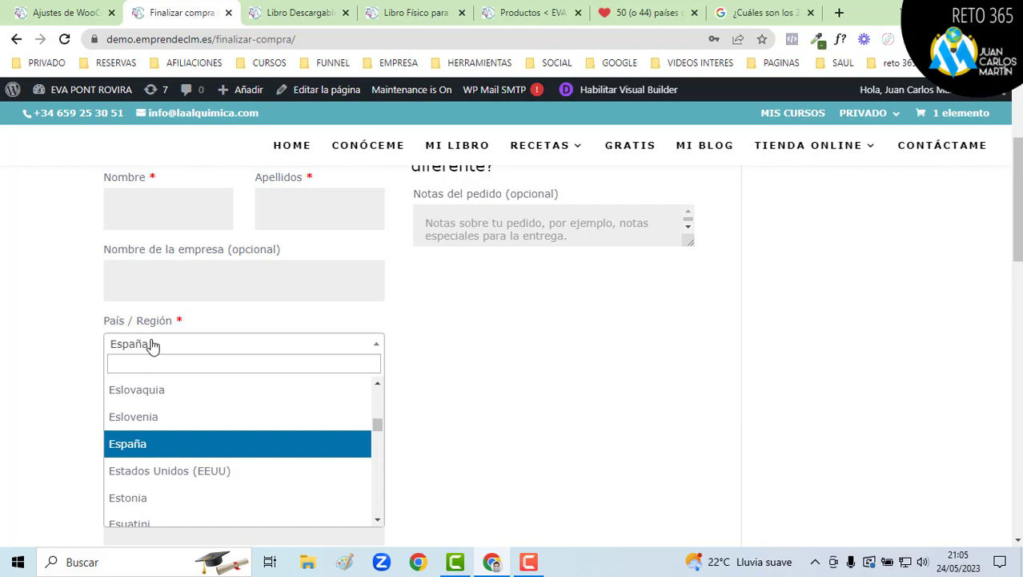
text(alemania)
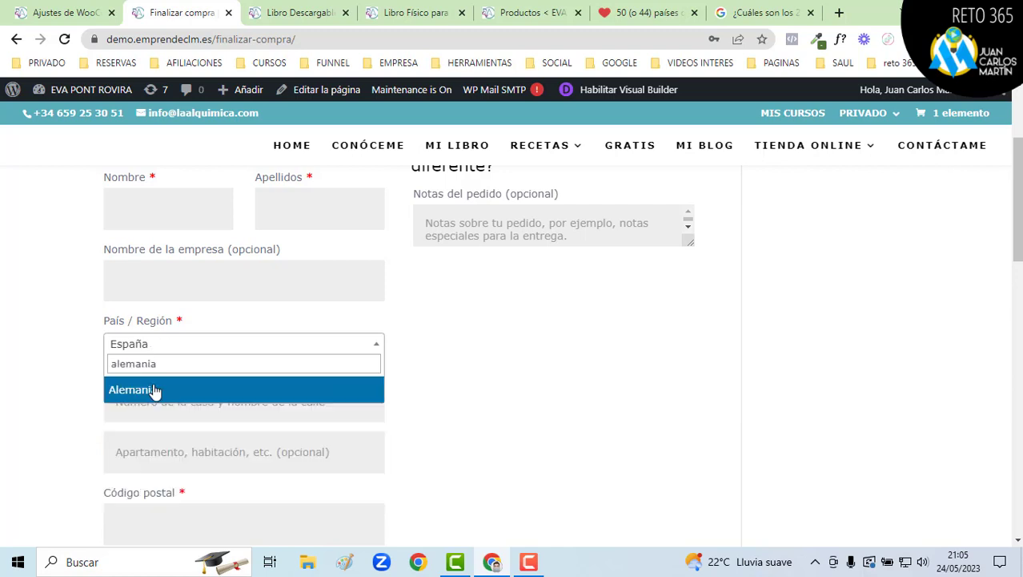
click(152, 383)
scroll(498, 365, down, 8)
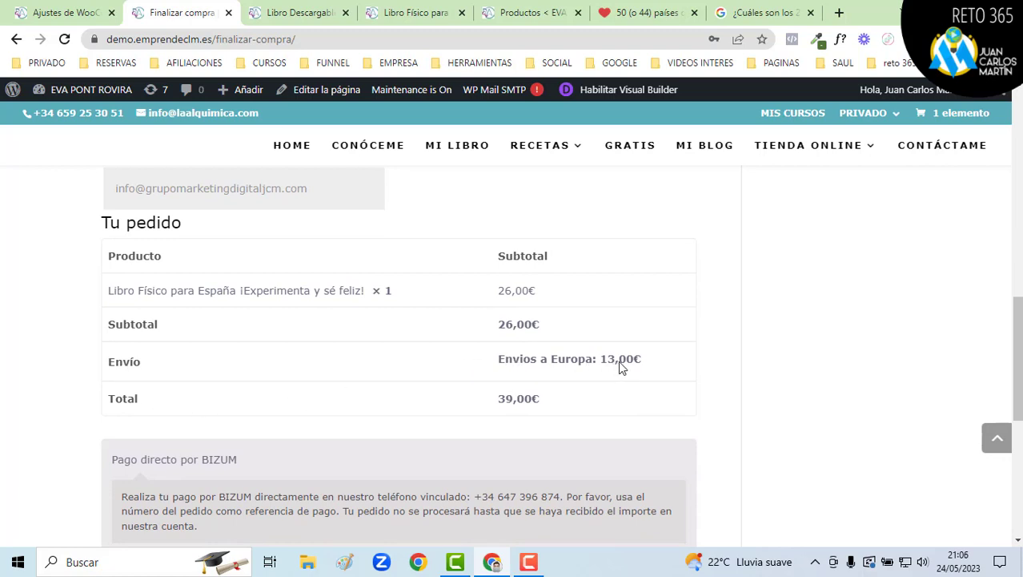
scroll(463, 378, up, 2)
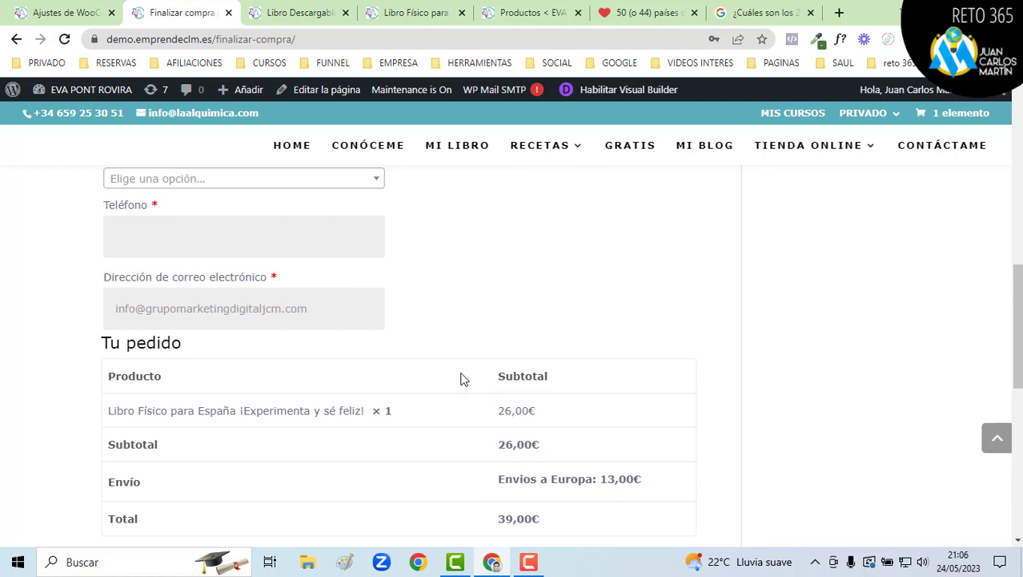
scroll(449, 372, up, 10)
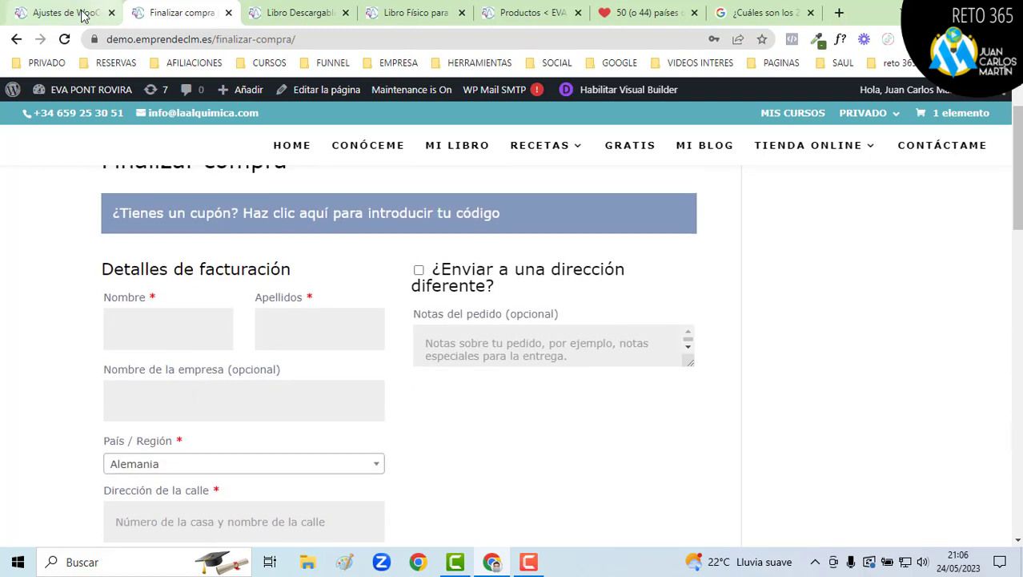
Step: Return to the WooCommerce settings and open the list of shipping zones
click(56, 13)
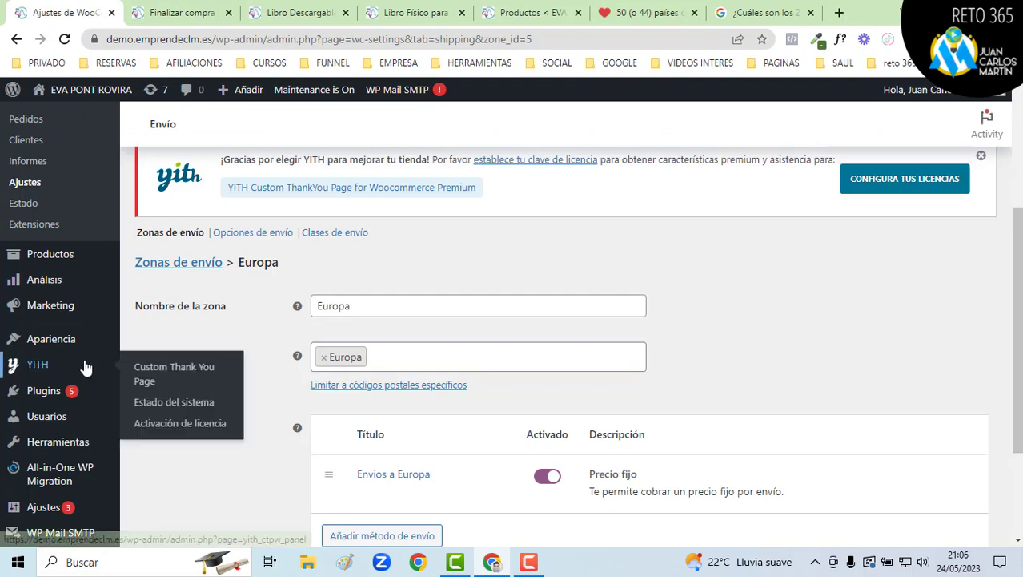
scroll(373, 392, up, 4)
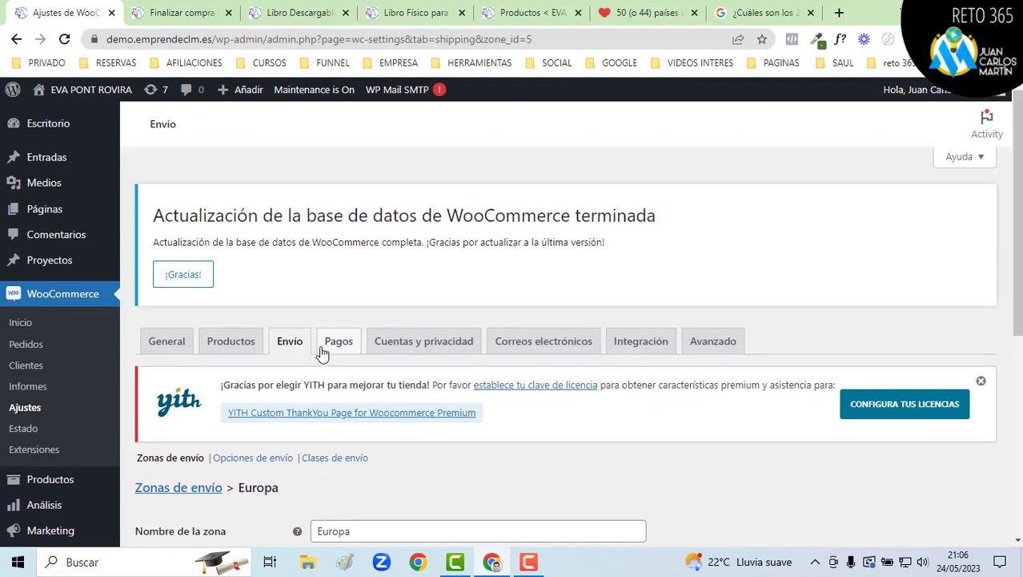
click(290, 342)
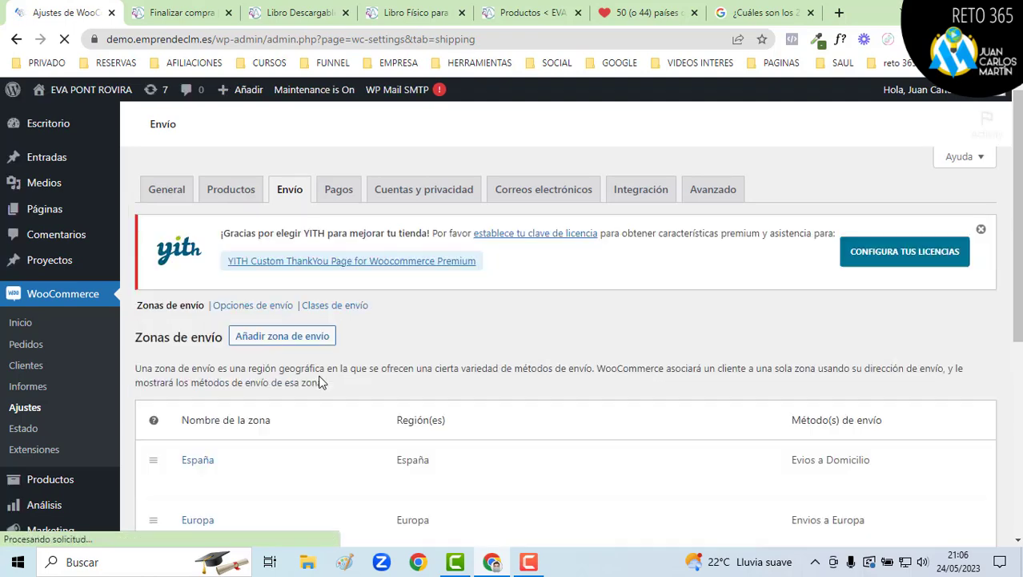
Step: Add a new shipping zone and name it "Latino America"
click(285, 270)
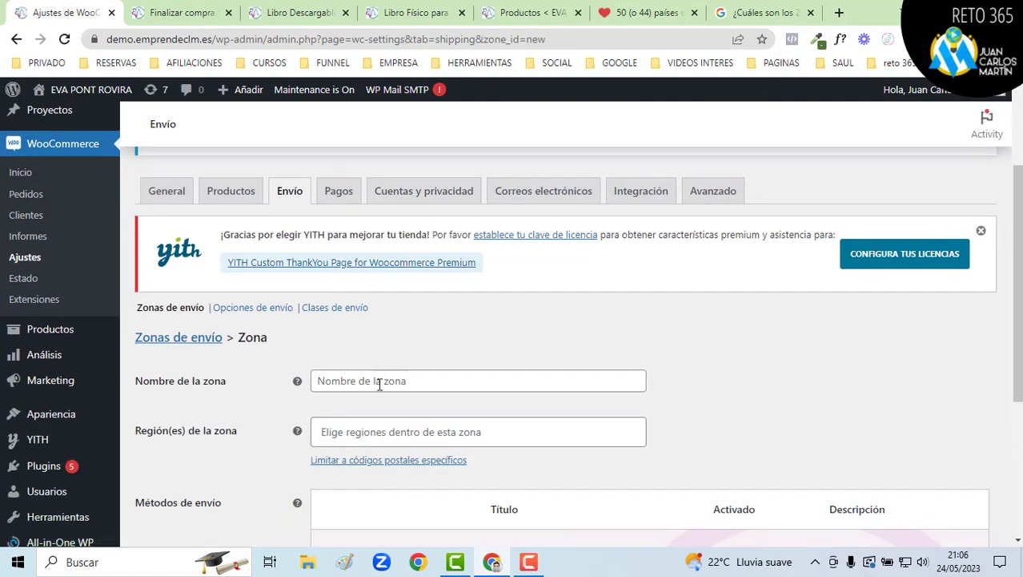
click(378, 383)
text(La)
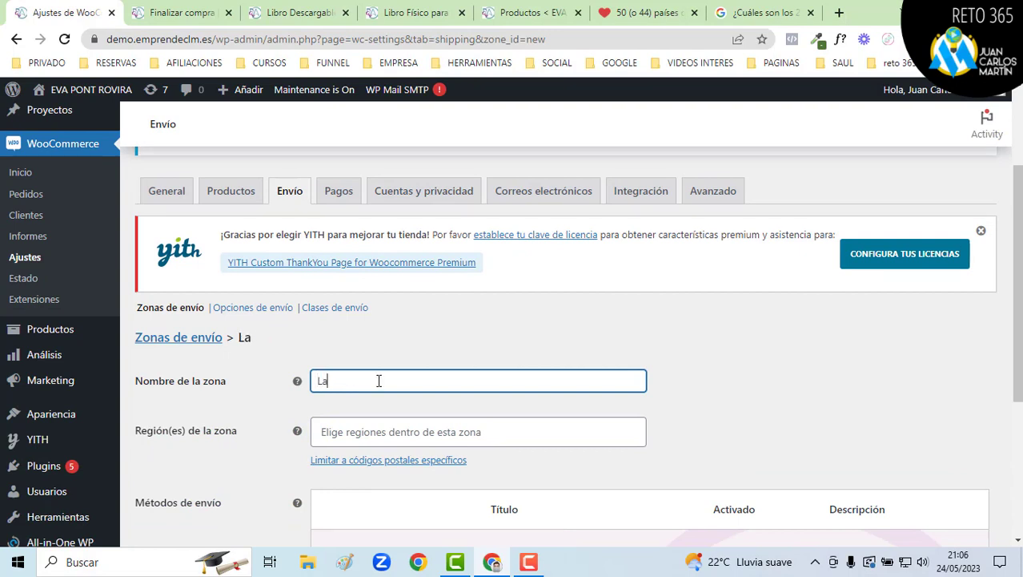
text(tino Americ)
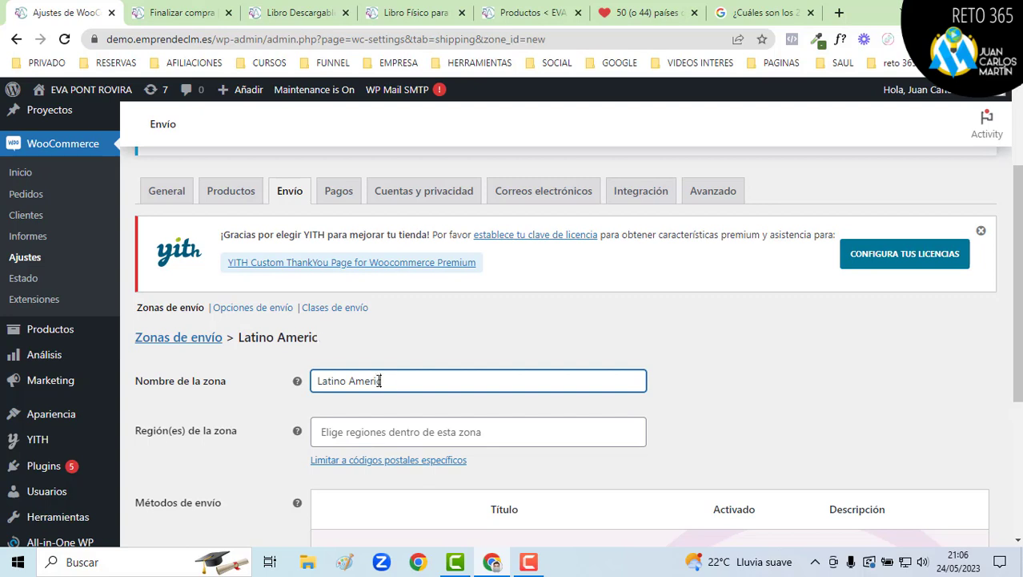
text(a)
Step: Try to find a "Latino" region for the new zone, and clear the search text
click(378, 431)
text(L)
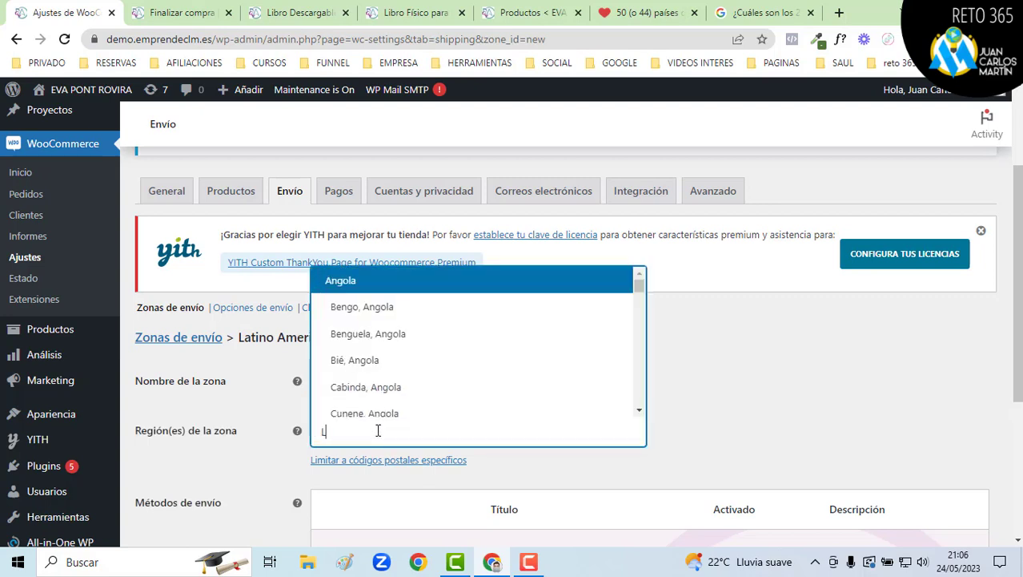
text(atino)
key(BackSpace)
key(BackSpace)
key(BackSpace)
key(BackSpace)
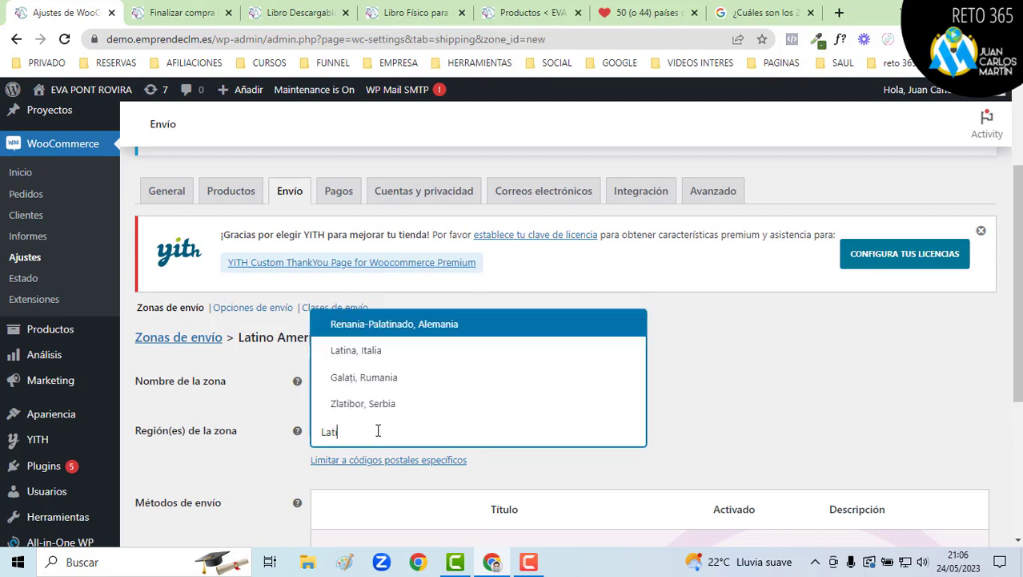
key(BackSpace)
key(BackSpace)
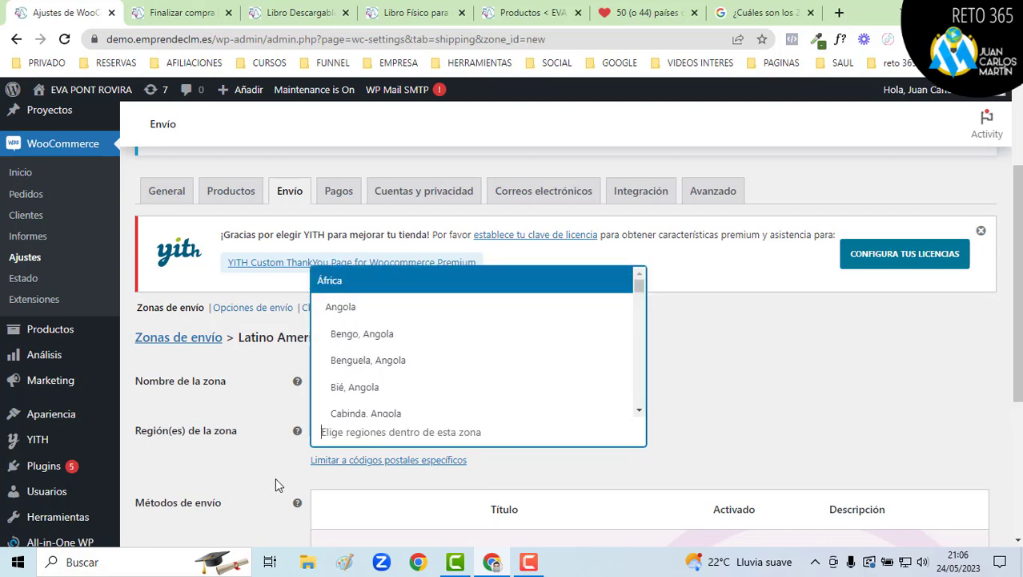
click(232, 472)
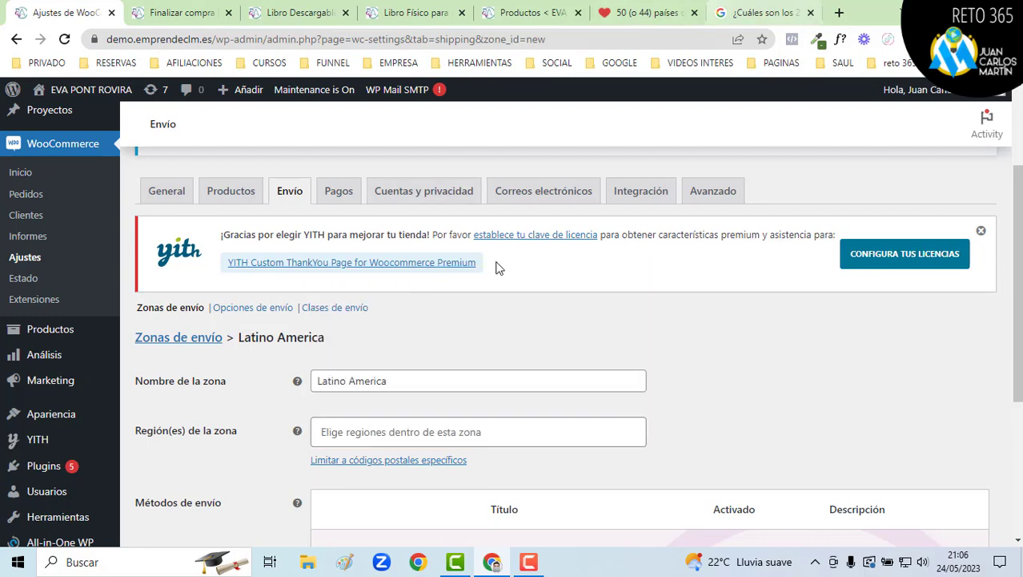
Step: Switch to the Google results on the 21 Latin American countries and review which countries are listed
click(787, 10)
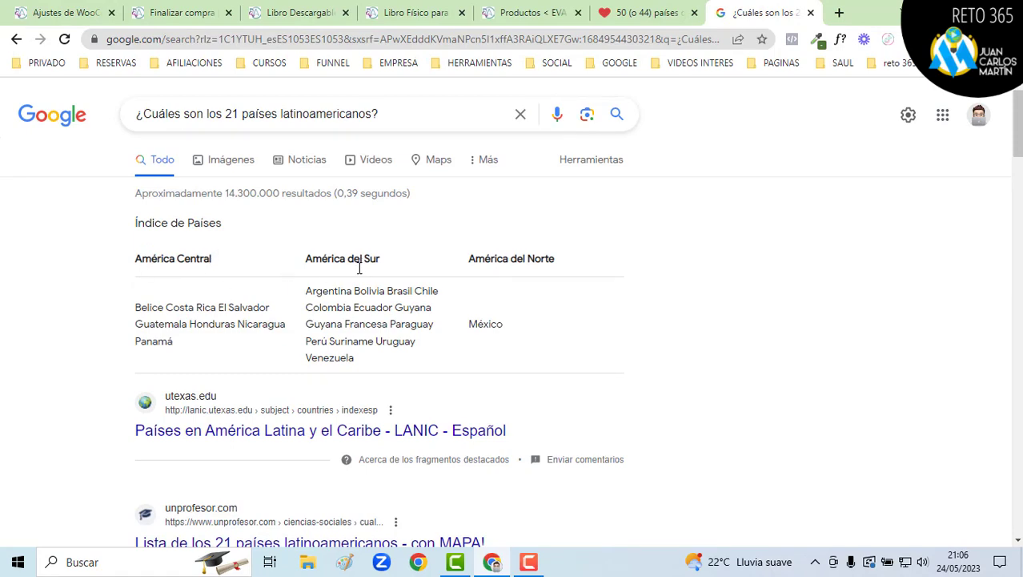
scroll(329, 349, down, 4)
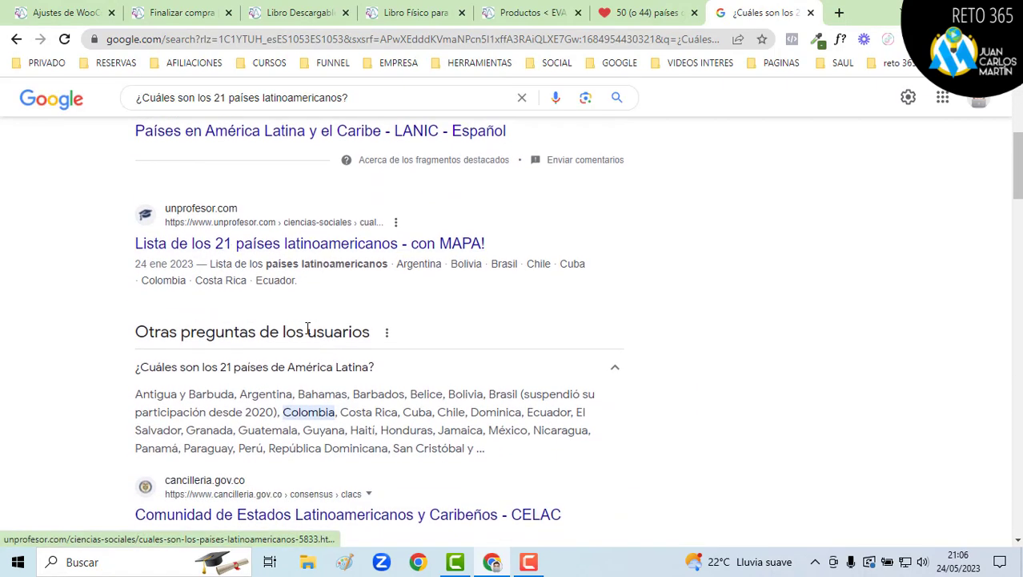
scroll(307, 328, up, 2)
scroll(282, 298, up, 2)
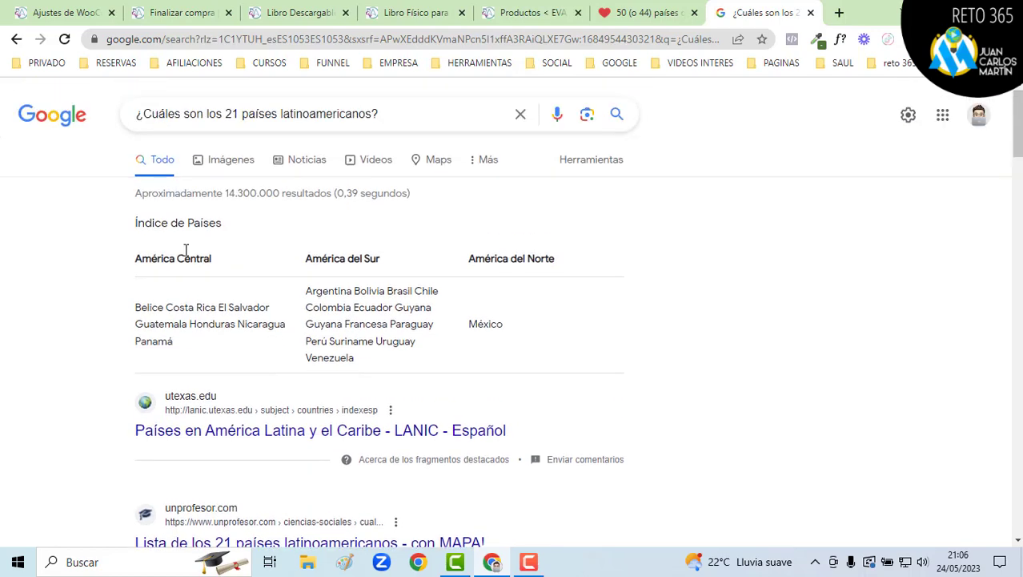
scroll(199, 277, down, 4)
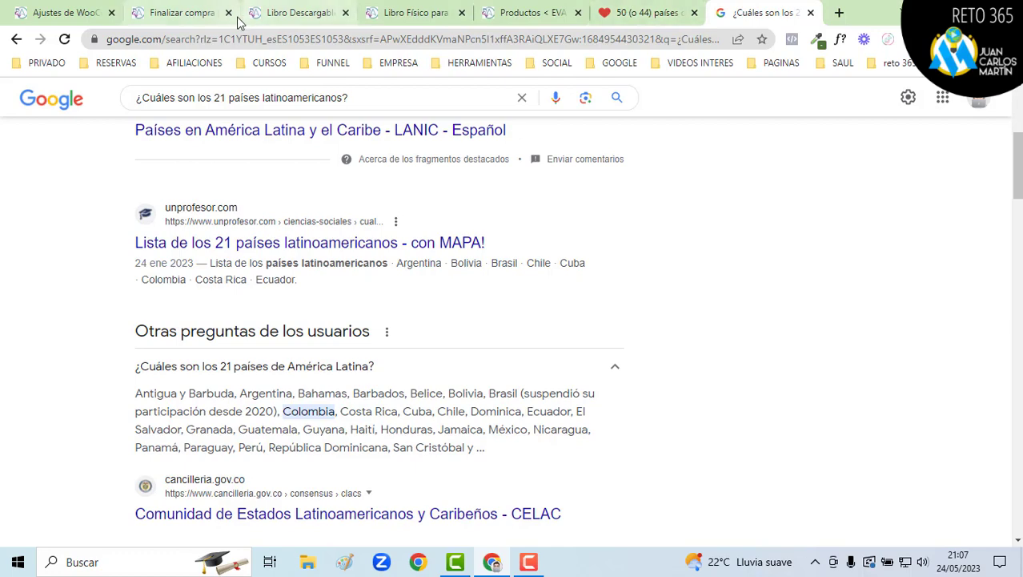
Step: Return to the WooCommerce settings and add México to the Latino America zone's regions
click(141, 12)
click(90, 12)
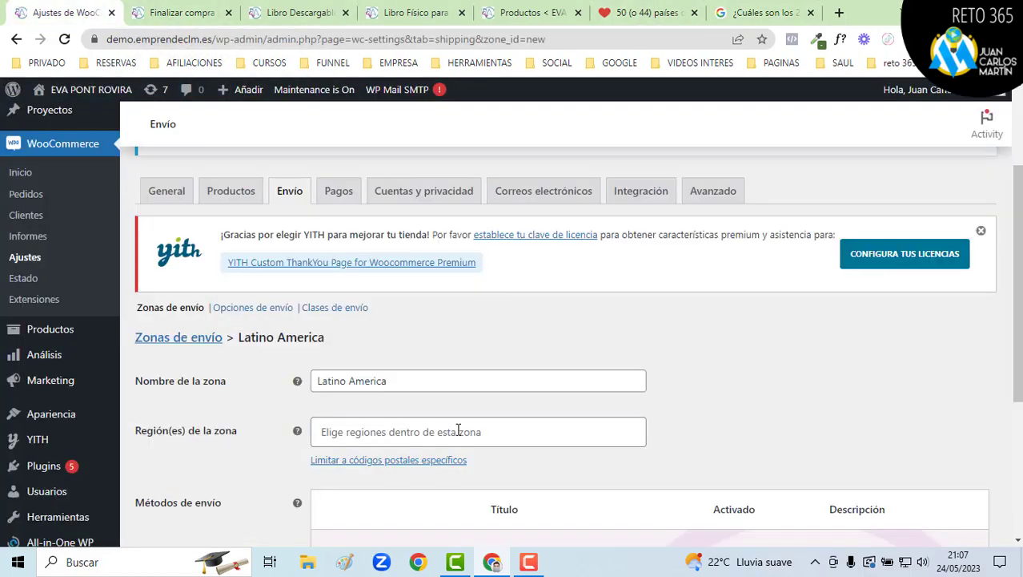
click(433, 433)
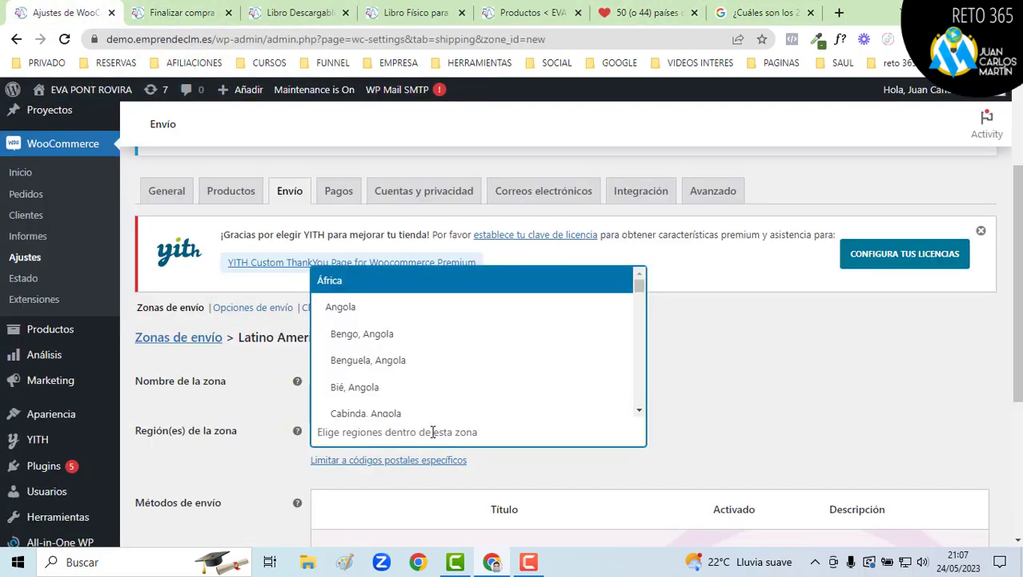
text(Mexico)
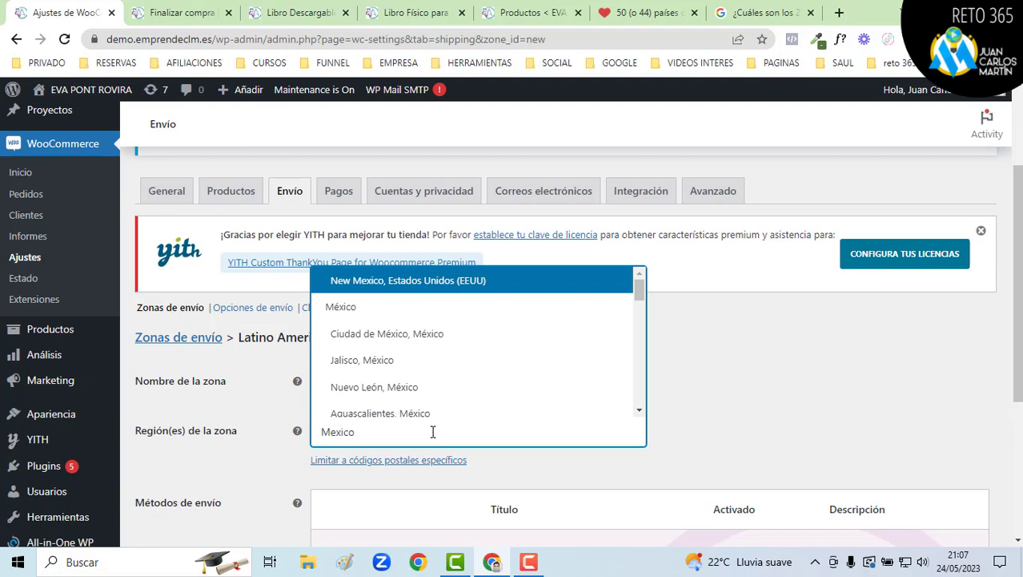
click(357, 310)
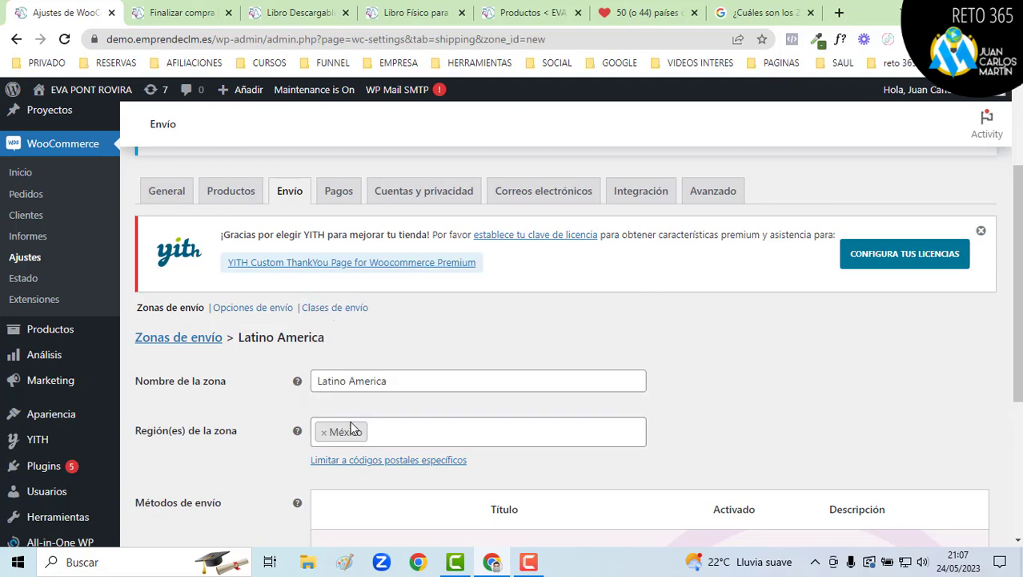
Step: Add Nicaragua as a further region of the Latino America zone
click(376, 433)
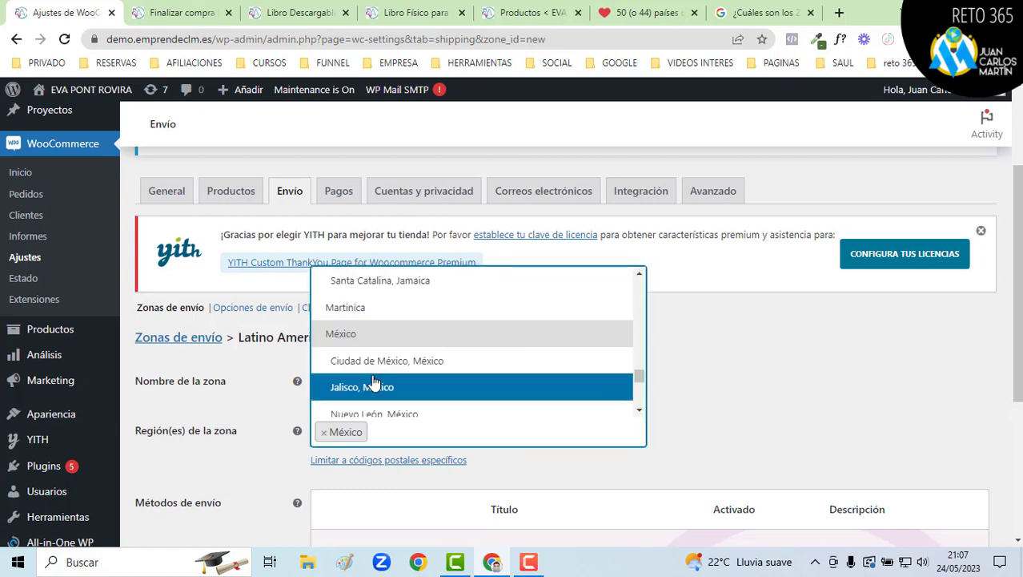
scroll(372, 368, down, 1)
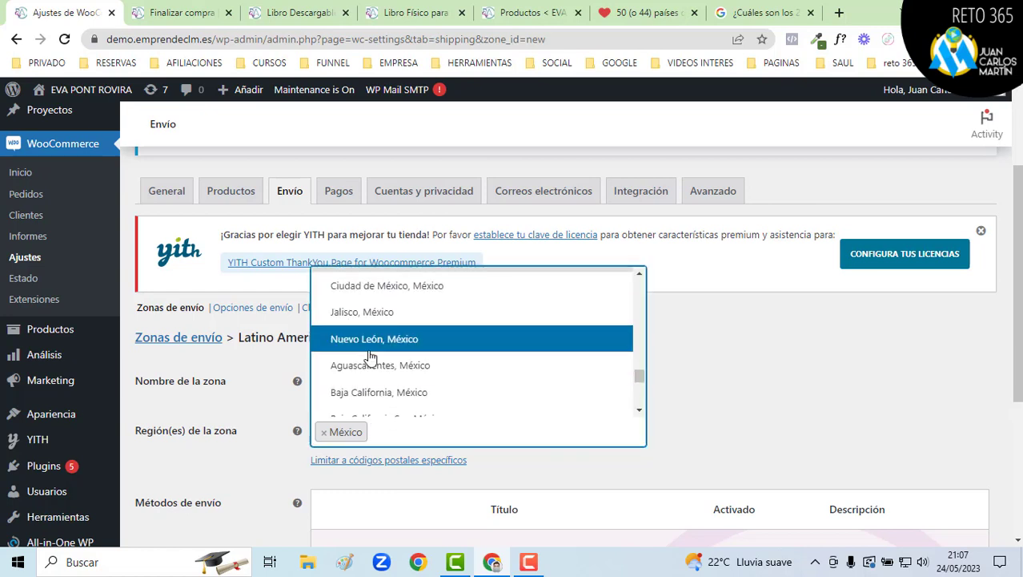
scroll(388, 366, down, 5)
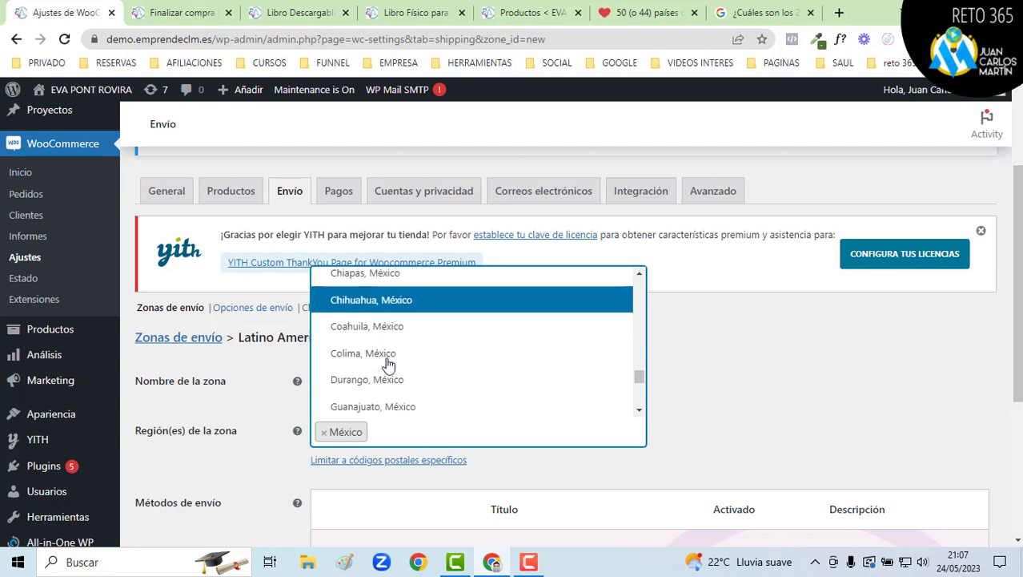
scroll(388, 362, down, 6)
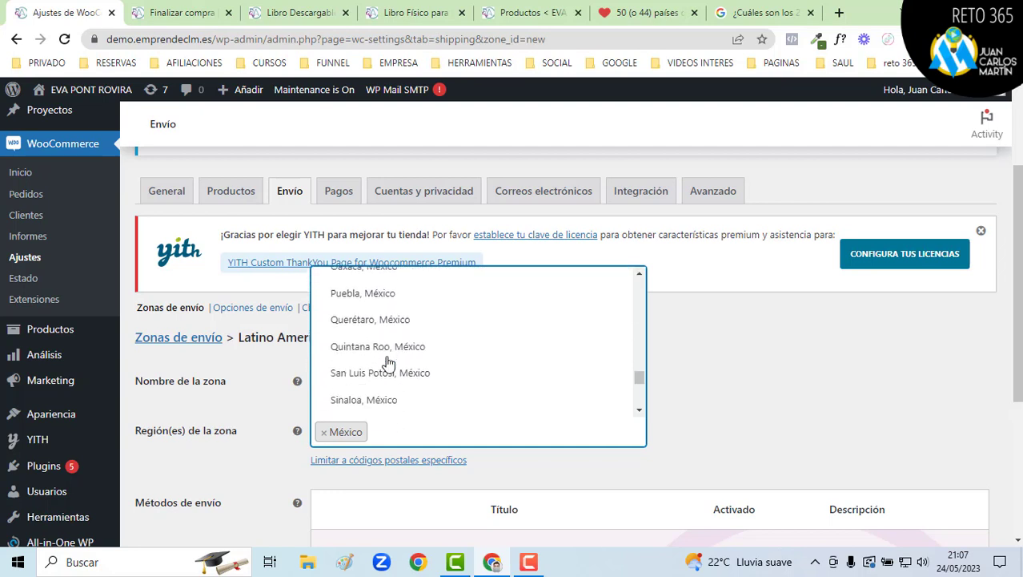
scroll(389, 361, down, 4)
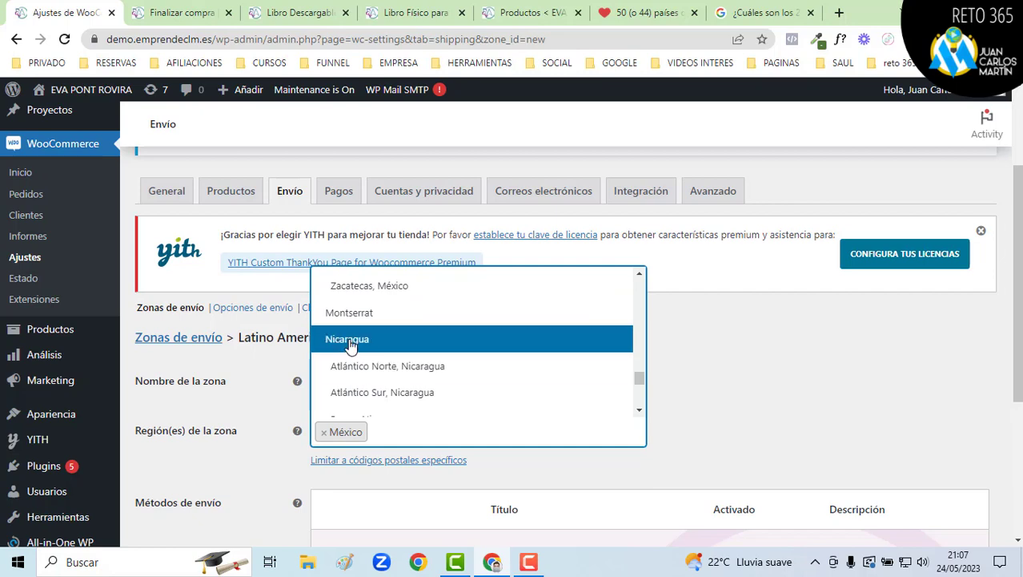
click(350, 342)
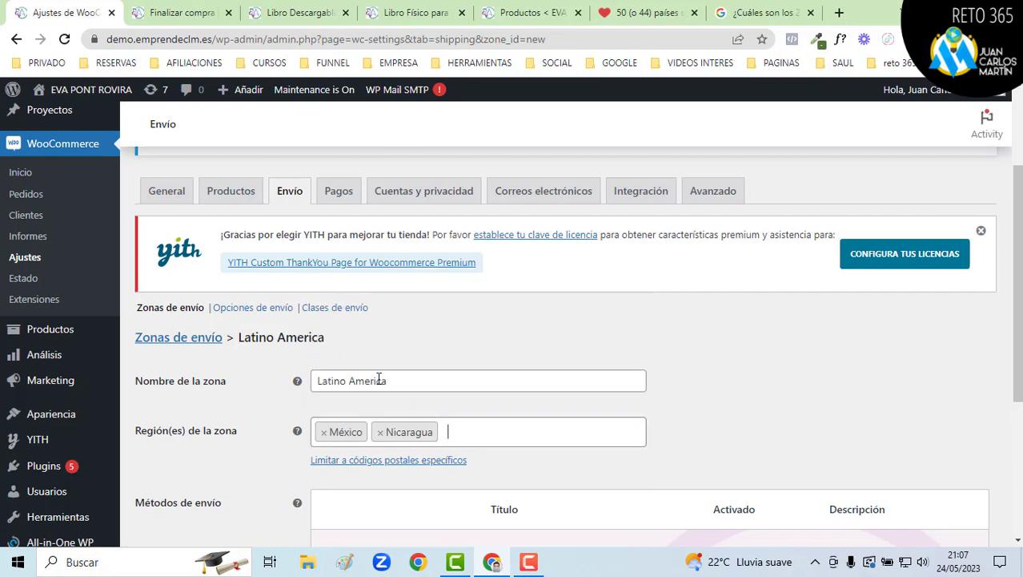
Step: Add a Precio fijo shipping method to the Latino America zone
scroll(381, 377, down, 3)
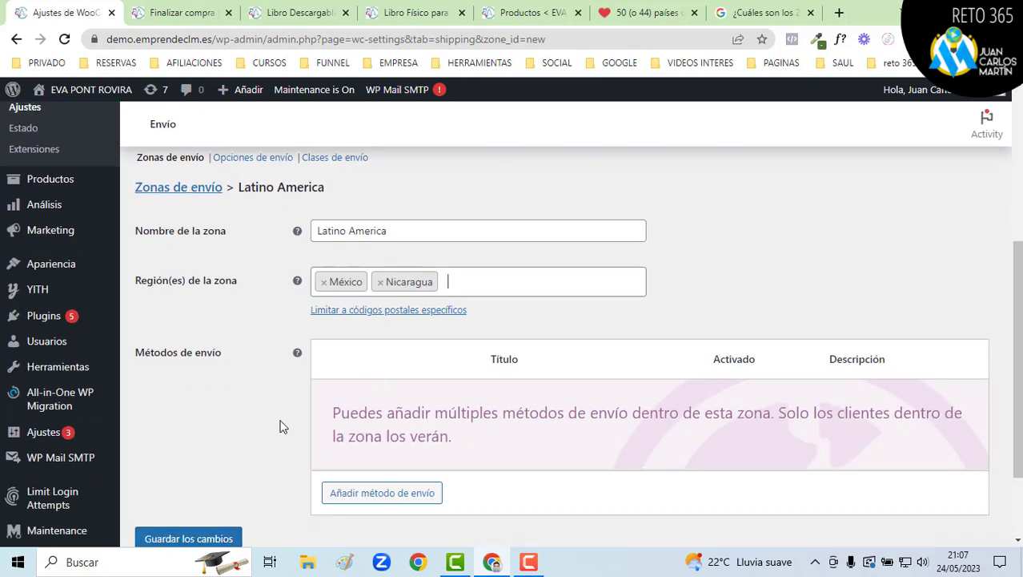
click(395, 494)
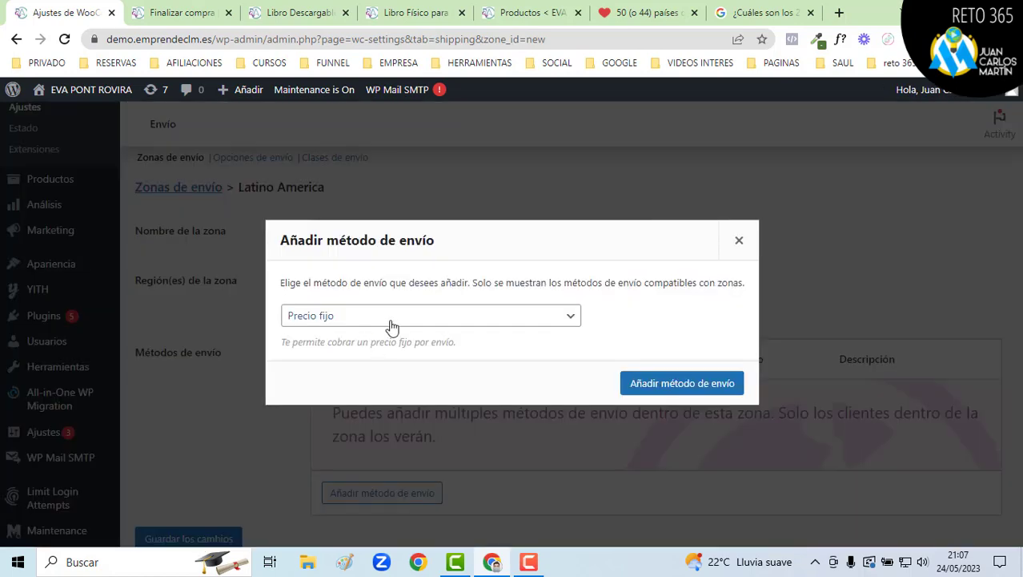
click(683, 383)
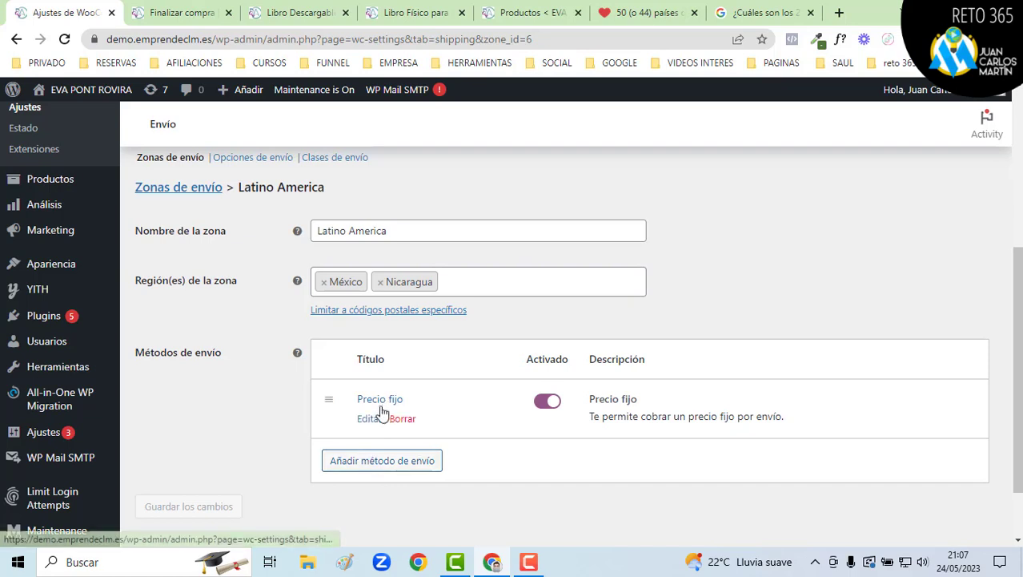
Step: Edit the Latino America zone's Precio fijo method and set its title to "Envio a Latino America"
click(370, 415)
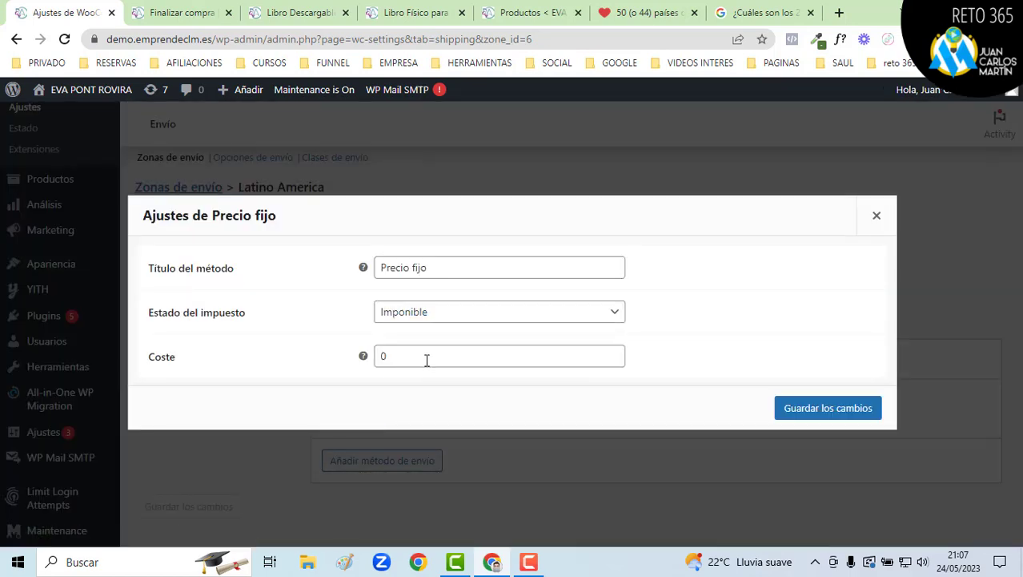
drag(454, 265, 305, 276)
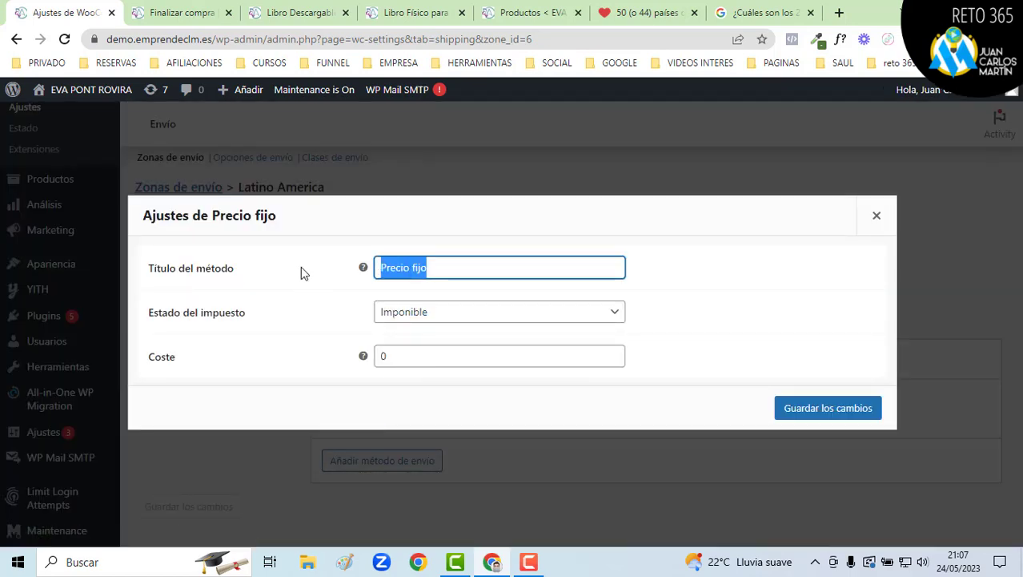
text(Envio a )
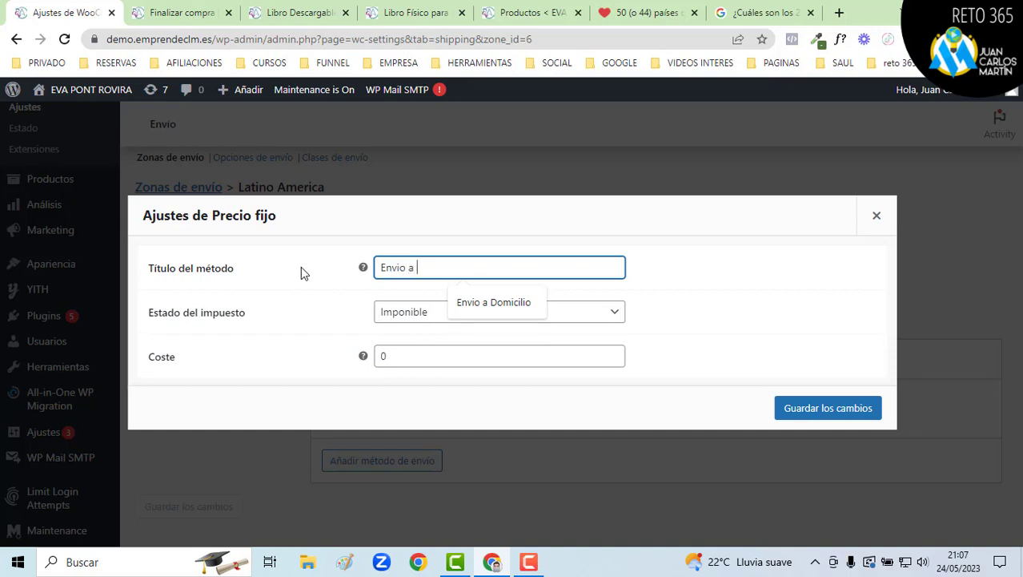
text(Latino America)
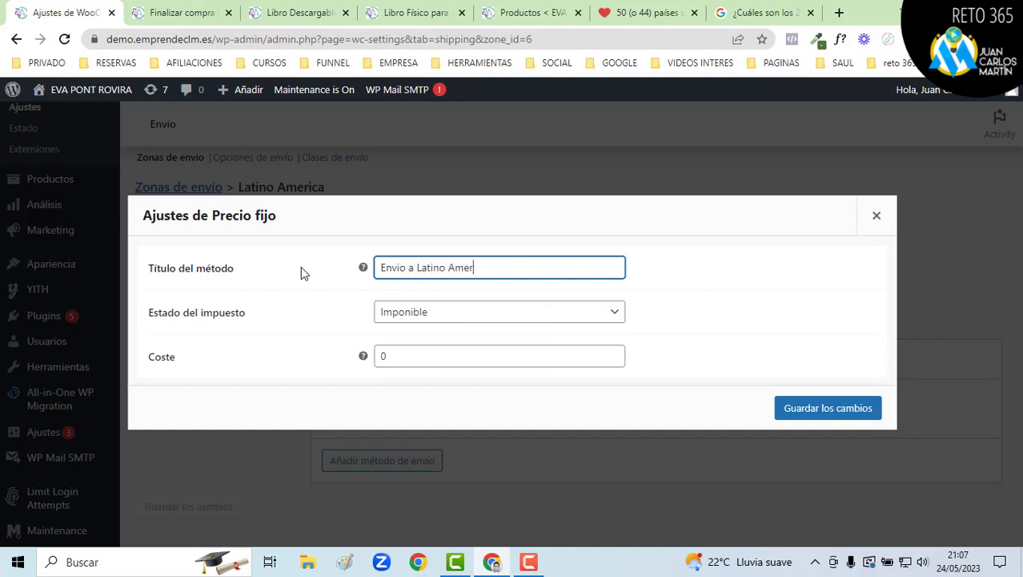
Step: Set the Latino America shipping method's cost to 20 and save its settings
double_click(393, 357)
mouse_move(368, 353)
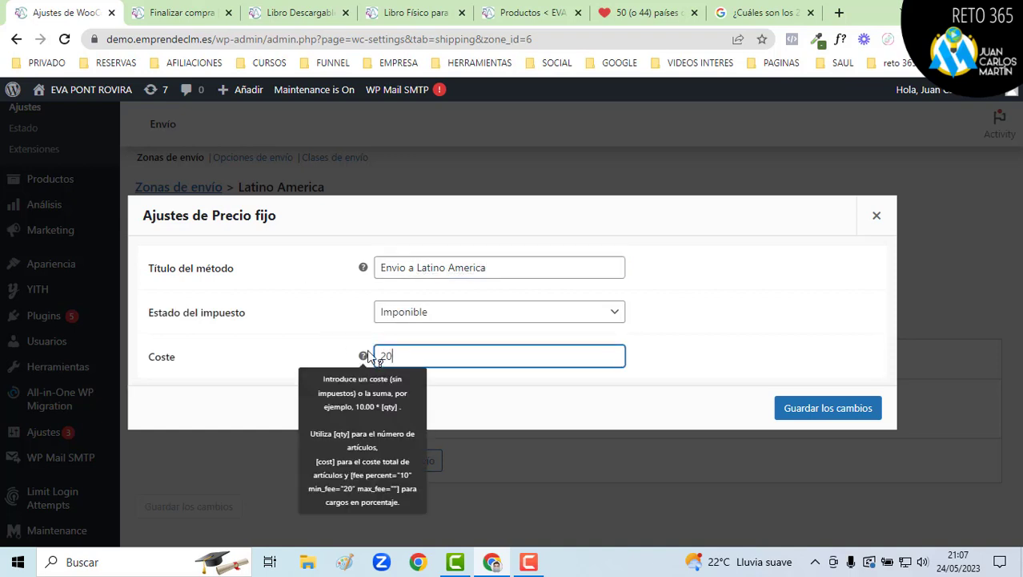
click(831, 410)
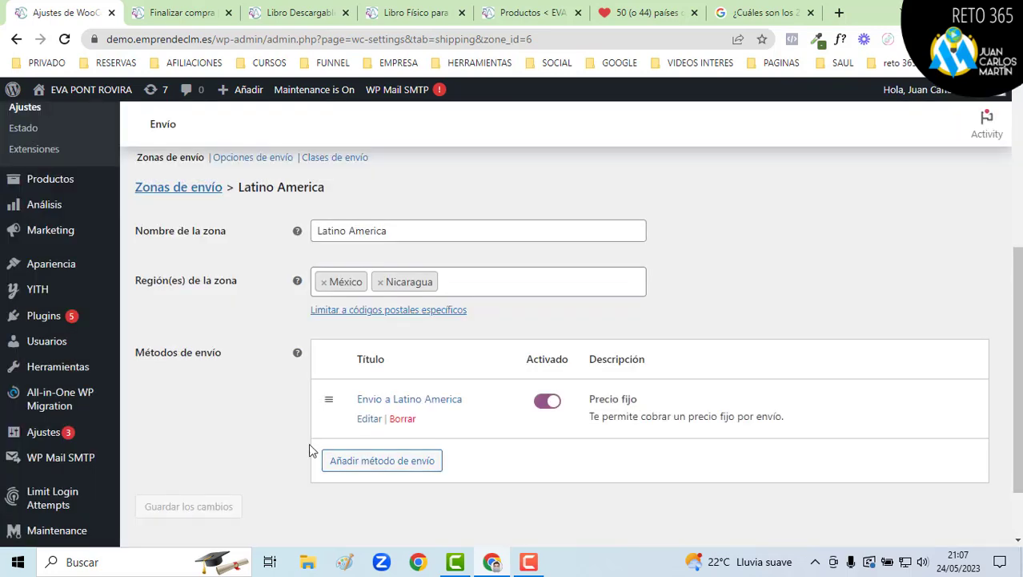
Step: Switch to the store checkout, set the country to México and check the shipping line in the order summary
scroll(308, 446, down, 1)
click(197, 14)
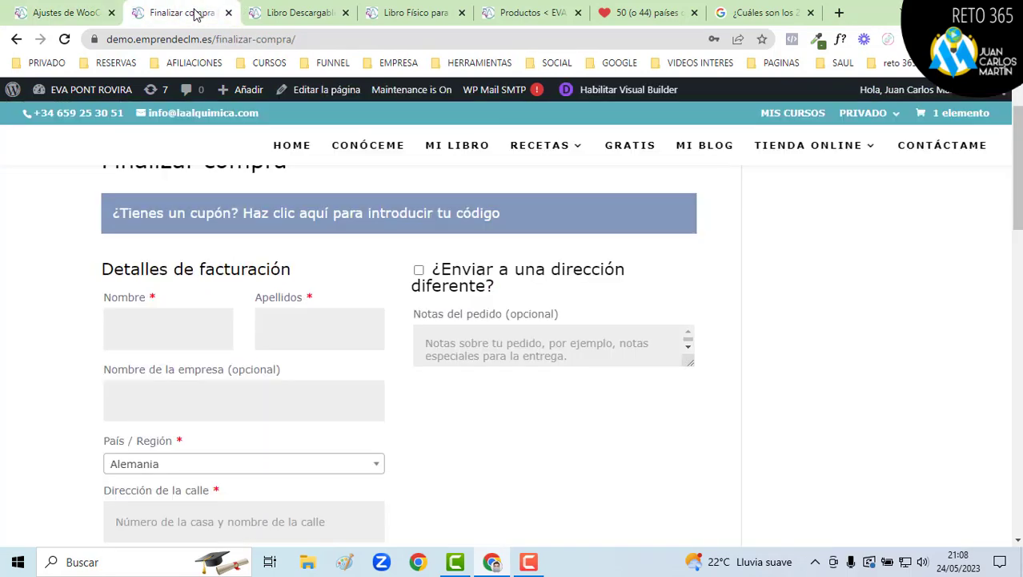
scroll(299, 359, down, 2)
click(181, 344)
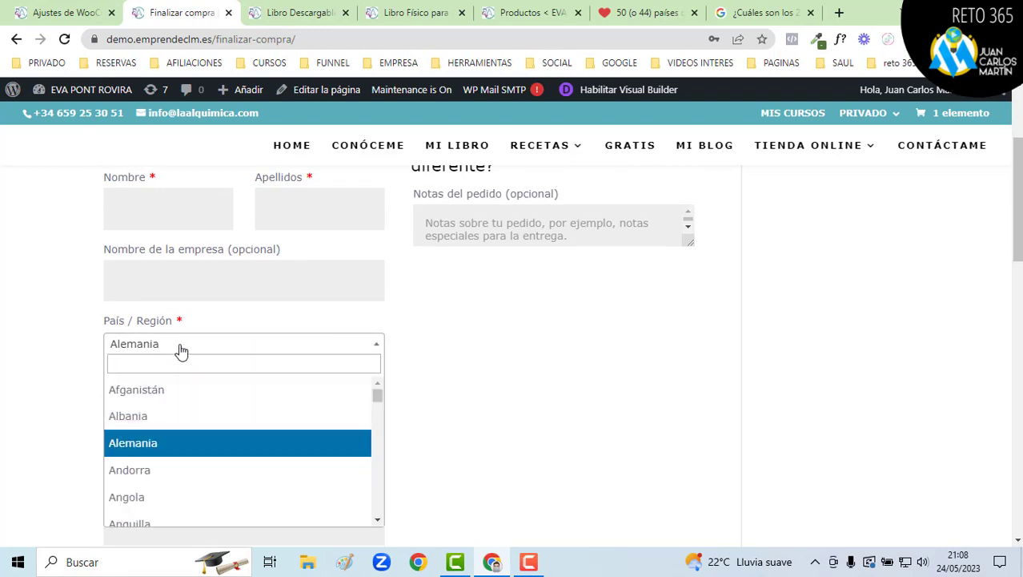
text(mexico)
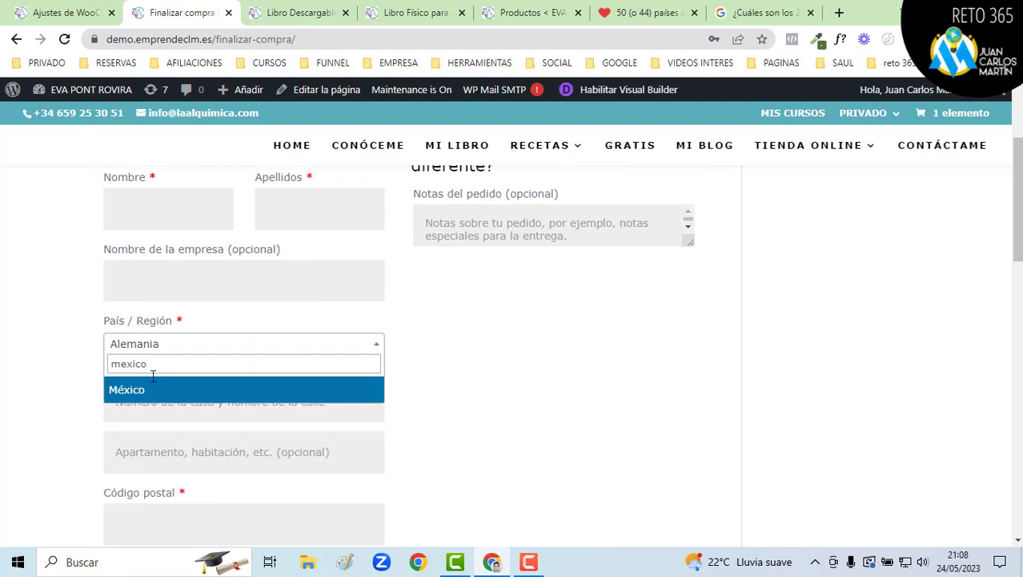
click(137, 390)
scroll(563, 398, down, 2)
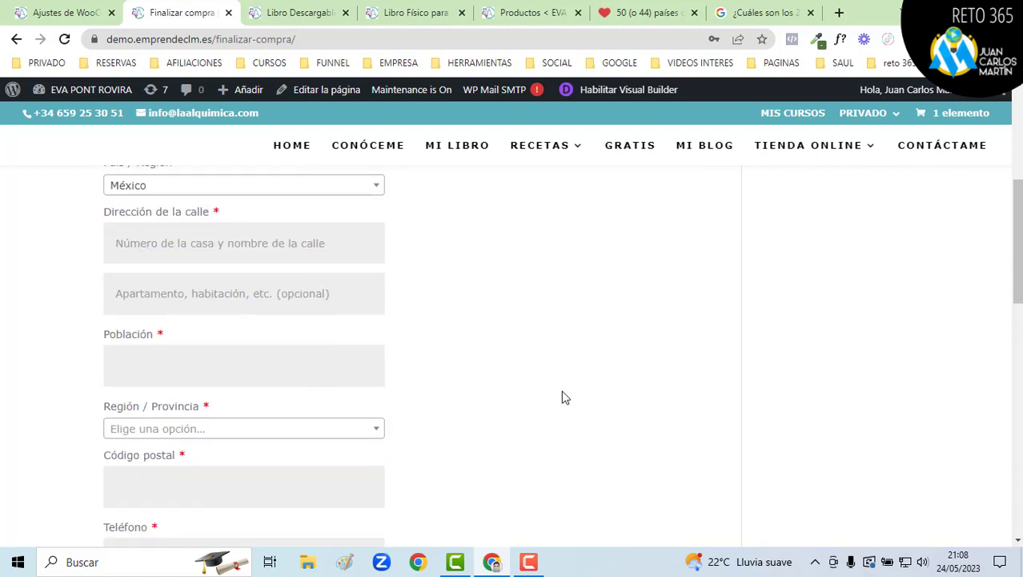
scroll(564, 398, down, 5)
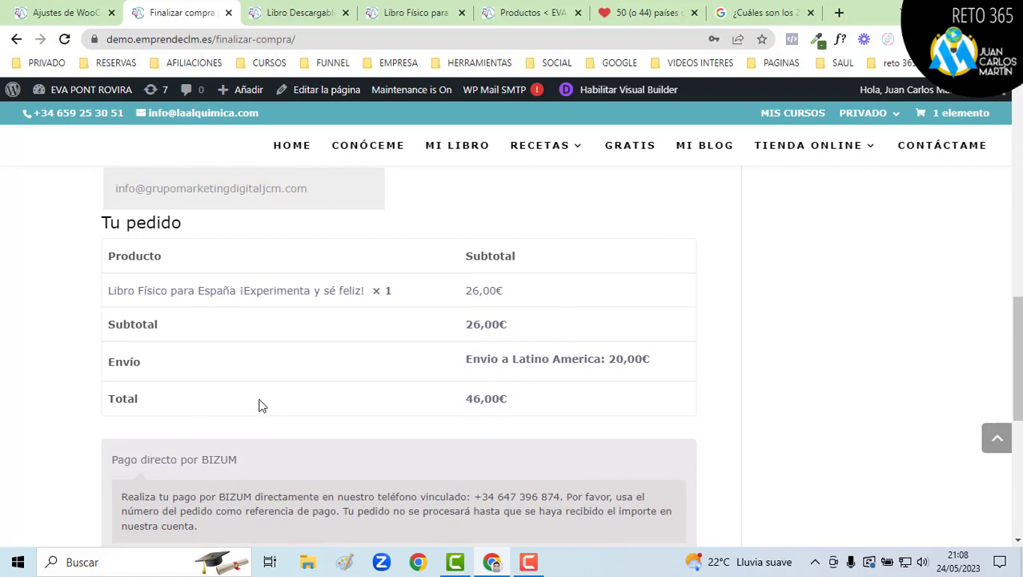
Step: Return to the WooCommerce shipping zones list and open the España zone for editing
scroll(267, 393, up, 7)
click(64, 12)
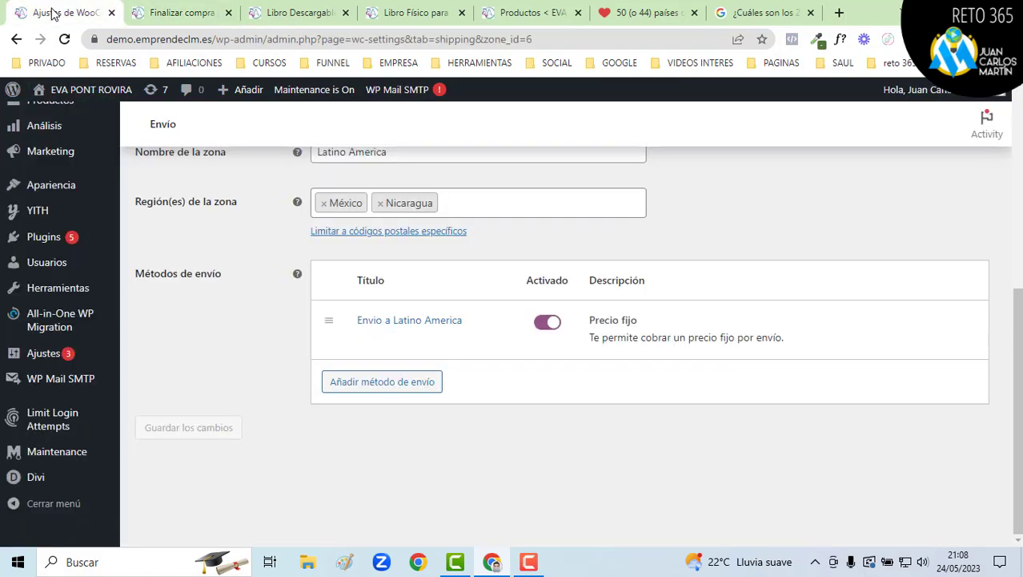
scroll(334, 334, up, 3)
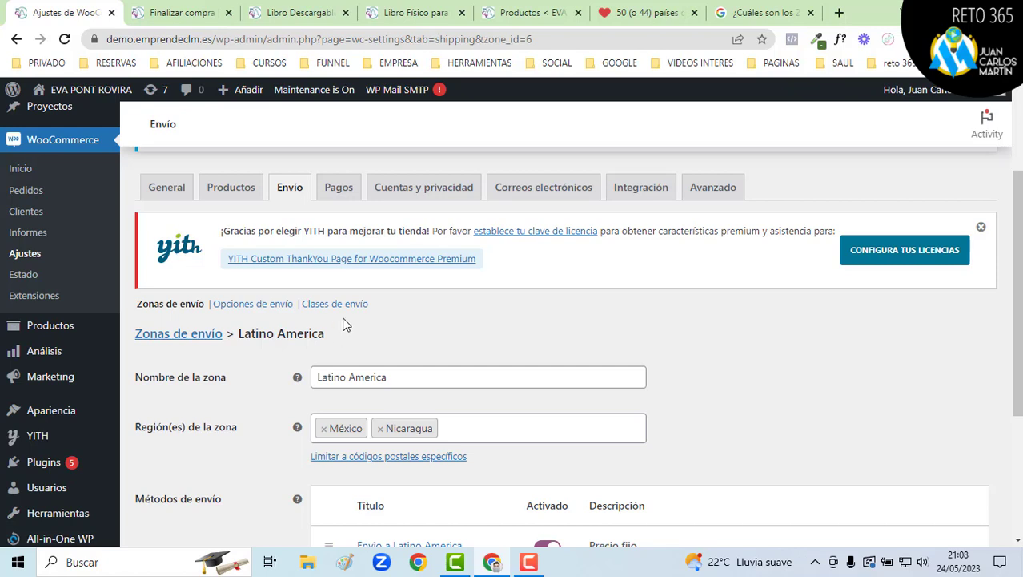
mouse_move(52, 346)
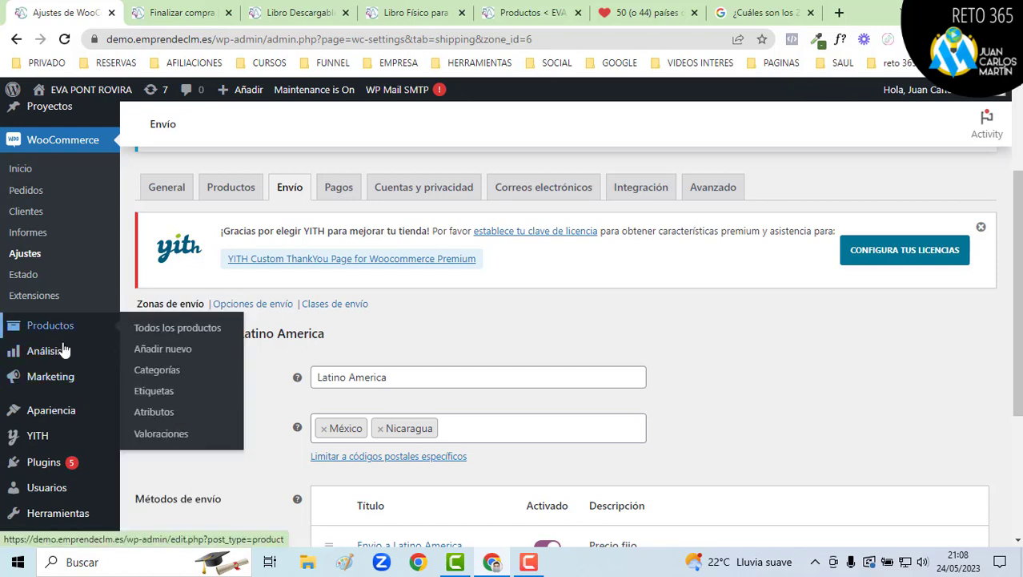
click(289, 189)
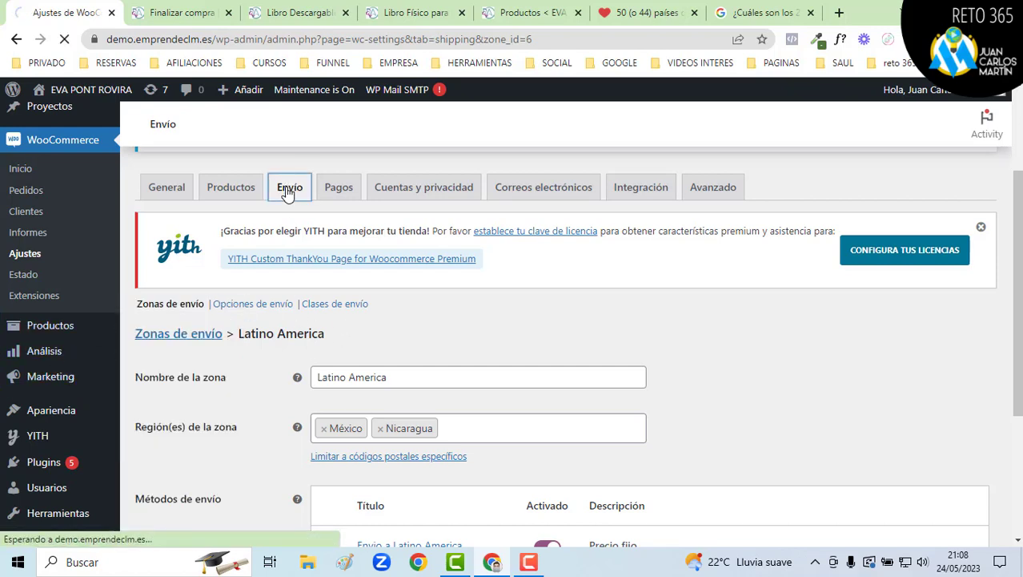
scroll(324, 337, down, 4)
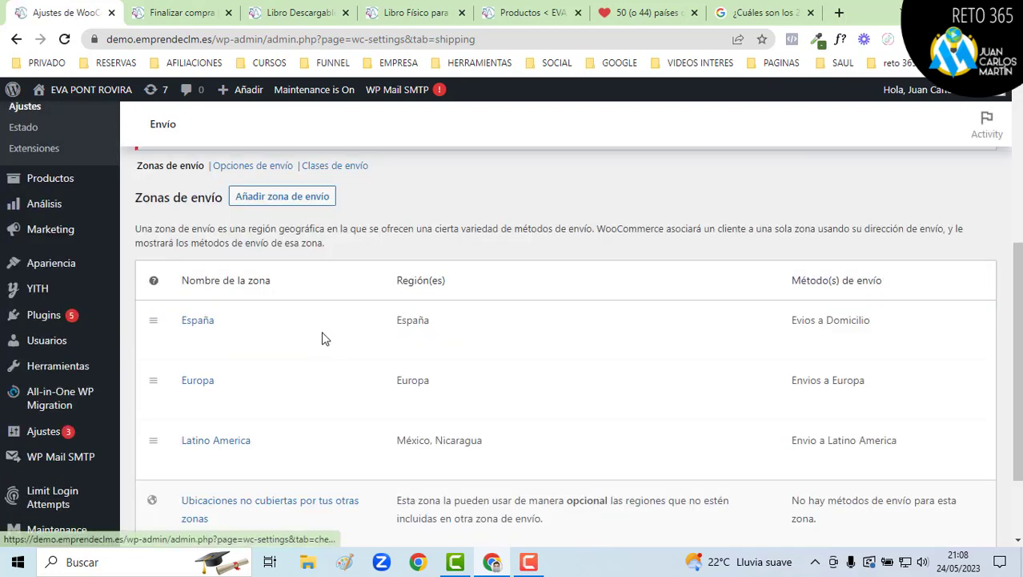
scroll(325, 336, down, 2)
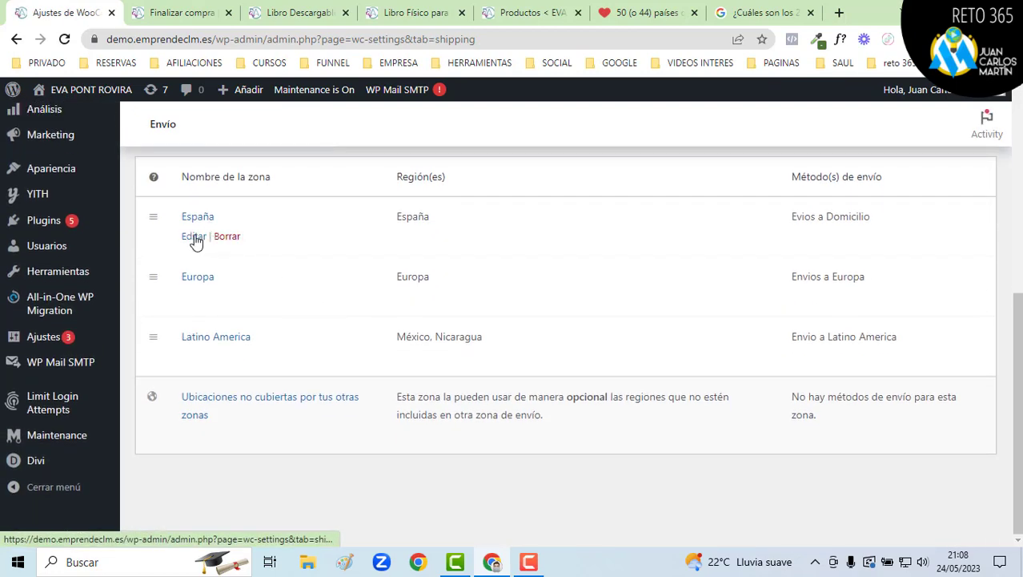
click(194, 239)
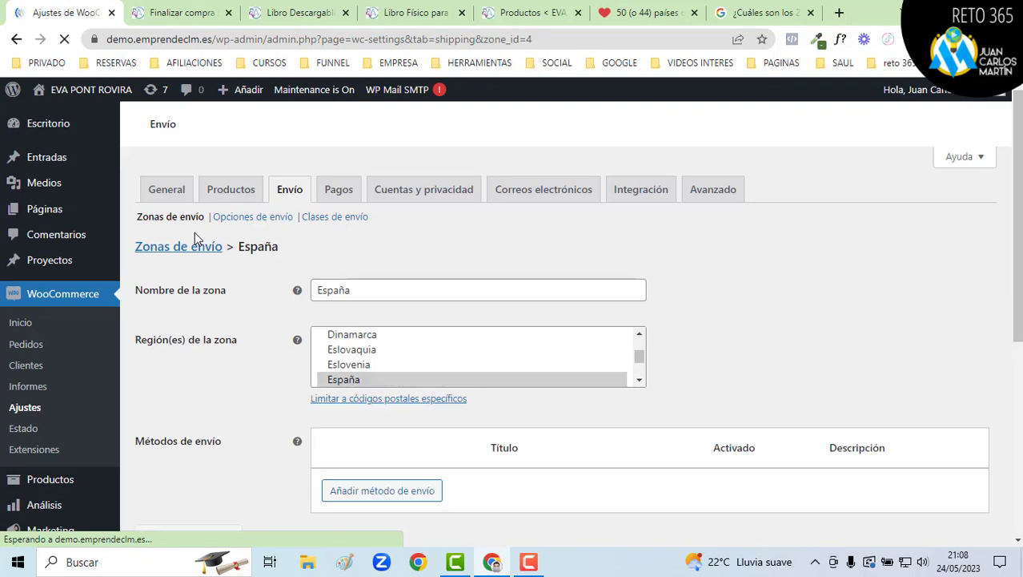
Step: Add an Envío gratuito shipping method to the España zone
scroll(452, 361, down, 3)
scroll(455, 356, down, 2)
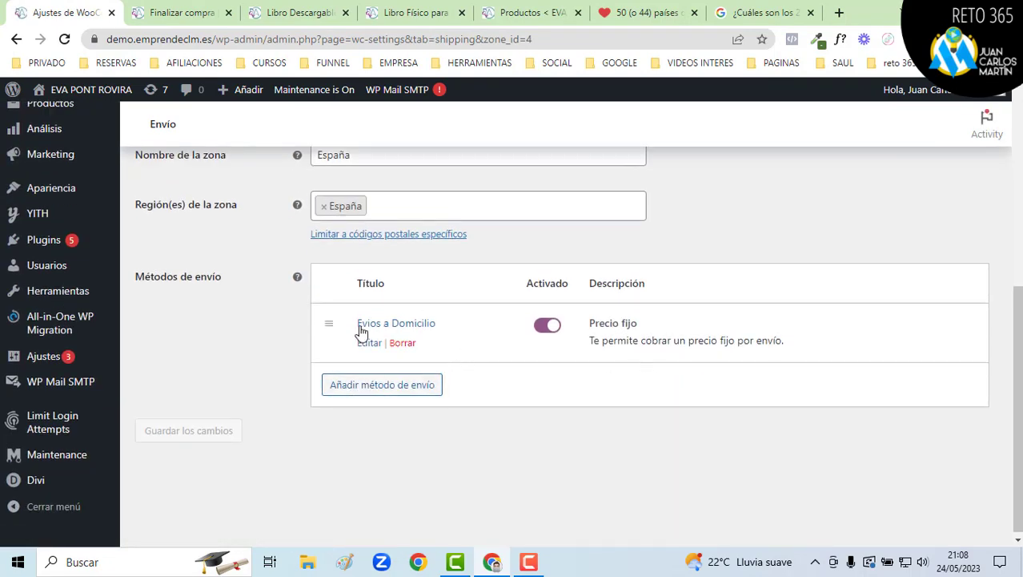
click(376, 388)
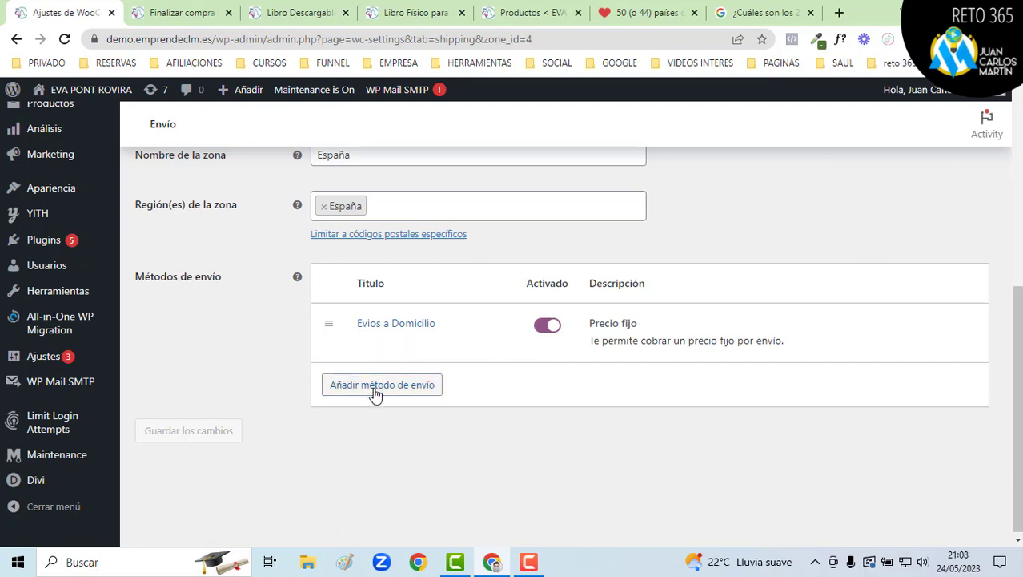
click(349, 319)
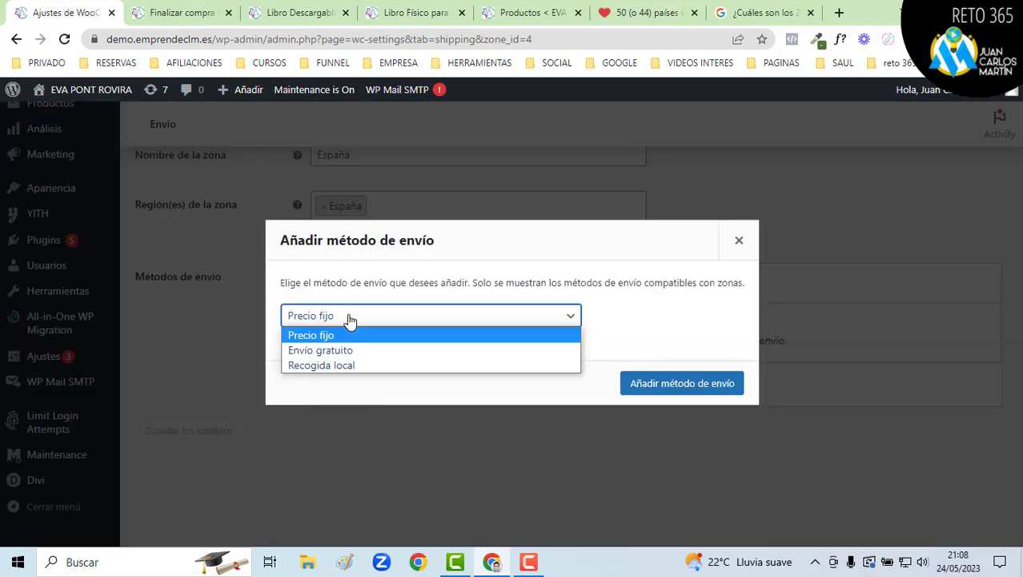
click(339, 350)
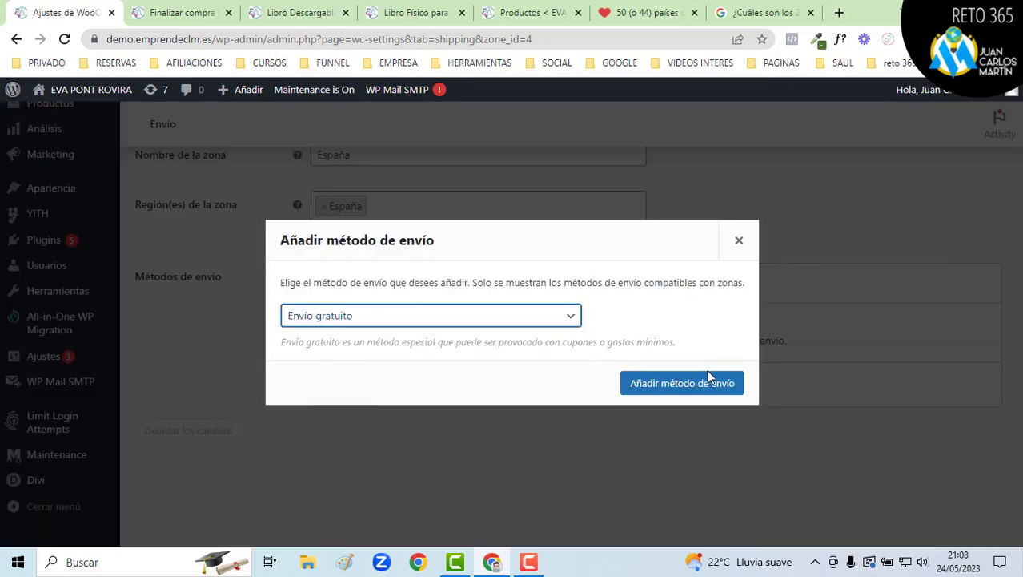
click(675, 389)
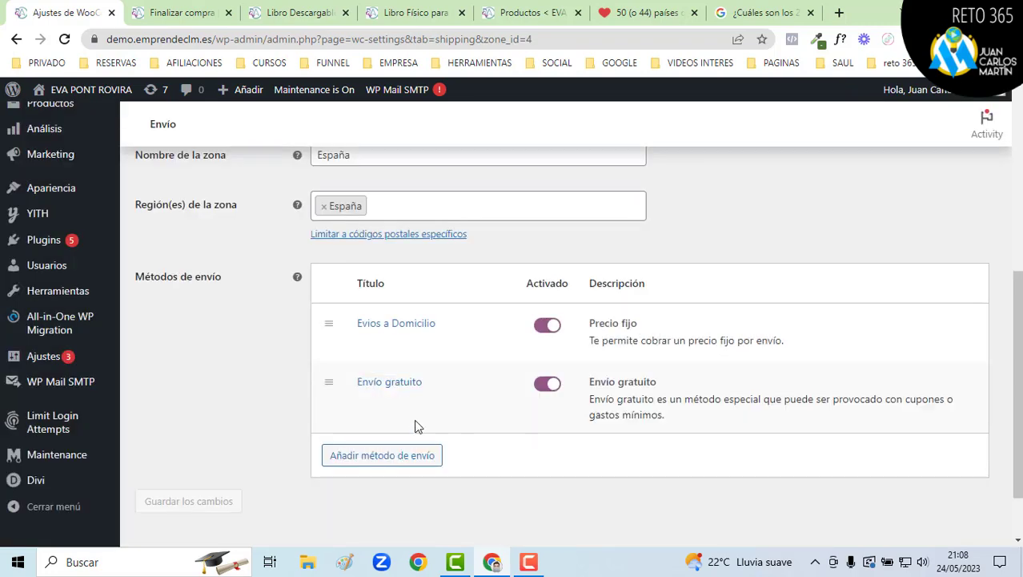
Step: Edit the España zone's Envío gratuito method and set its title to "Recoger en tienda"
click(366, 401)
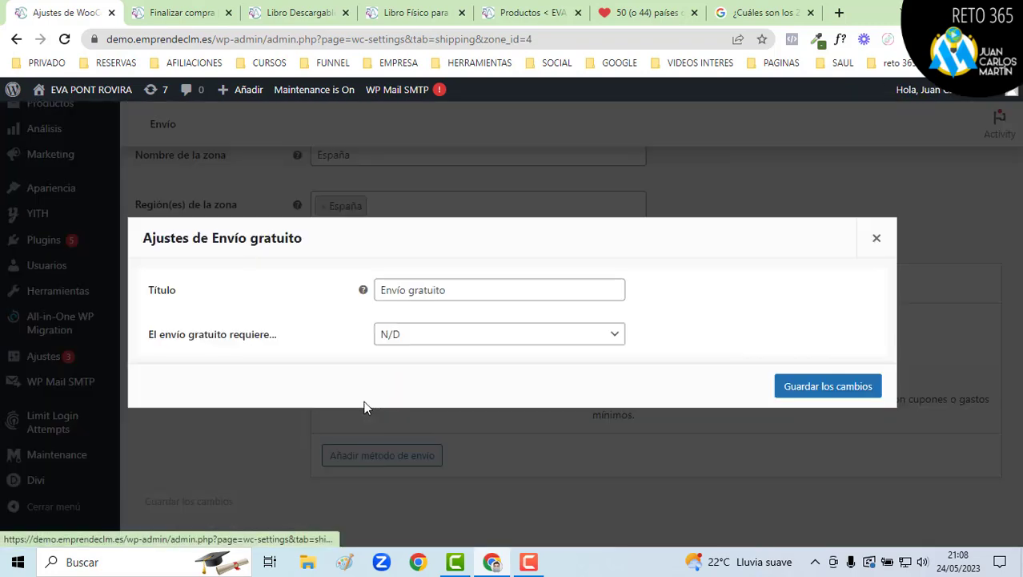
click(471, 288)
drag(471, 288, 373, 290)
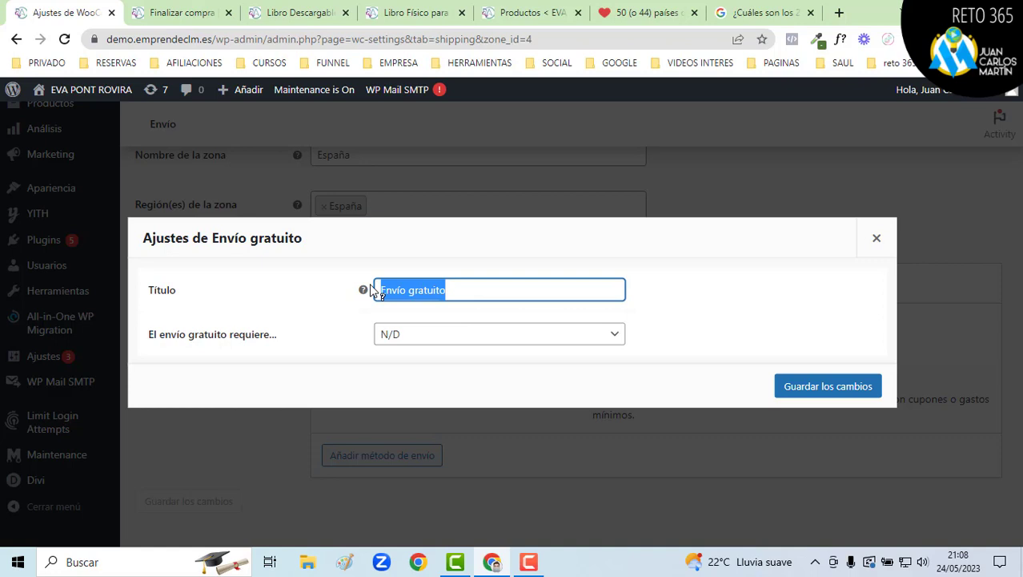
text(REcogeer)
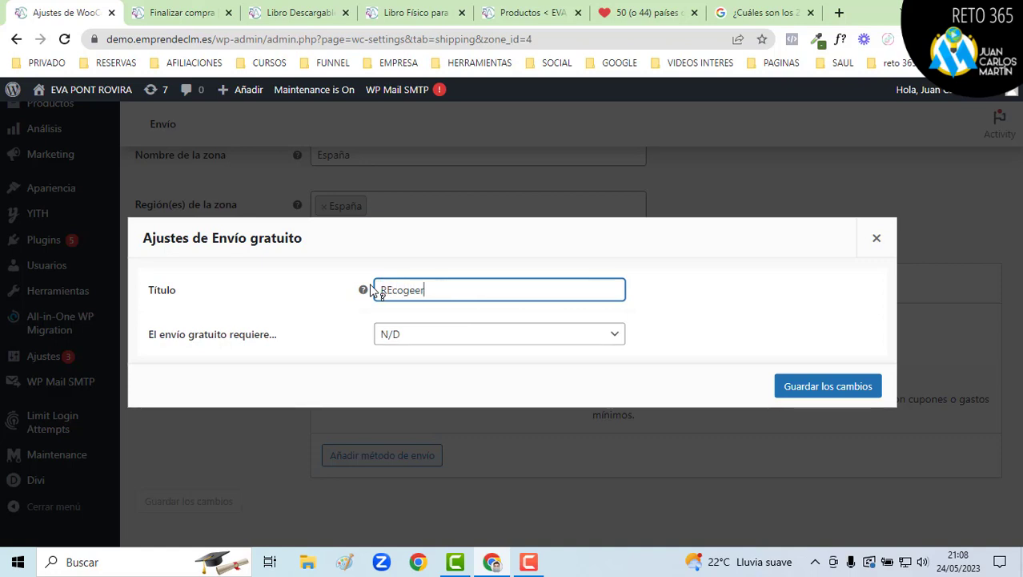
text( en)
key(BackSpace)
key(BackSpace)
key(BackSpace)
text(OGER EN tARRAG)
key(BackSpace)
key(BackSpace)
text(er)
Step: Keep the free shipping requirement at N/D and save the method's settings
click(447, 333)
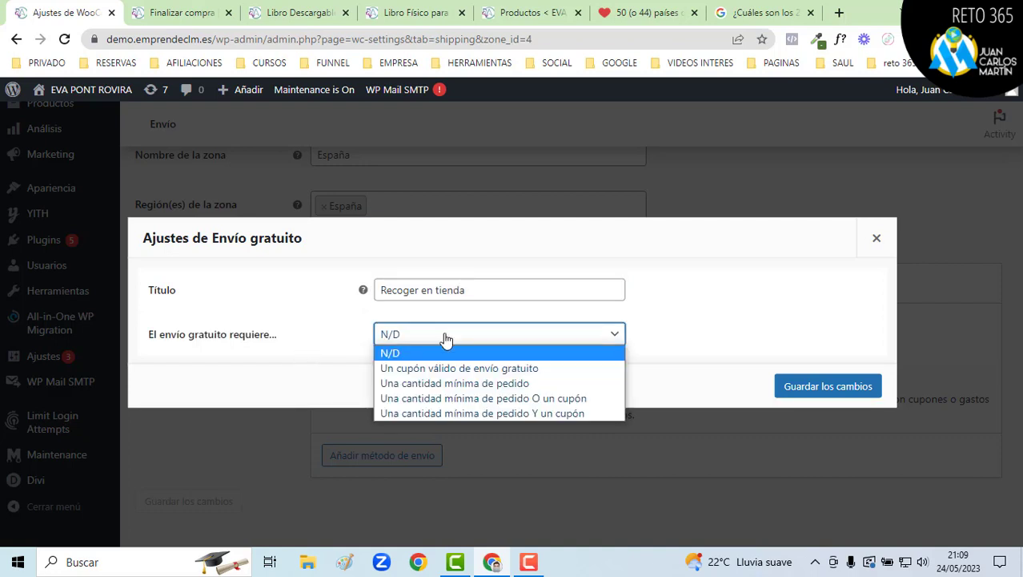
click(446, 337)
click(447, 337)
click(433, 344)
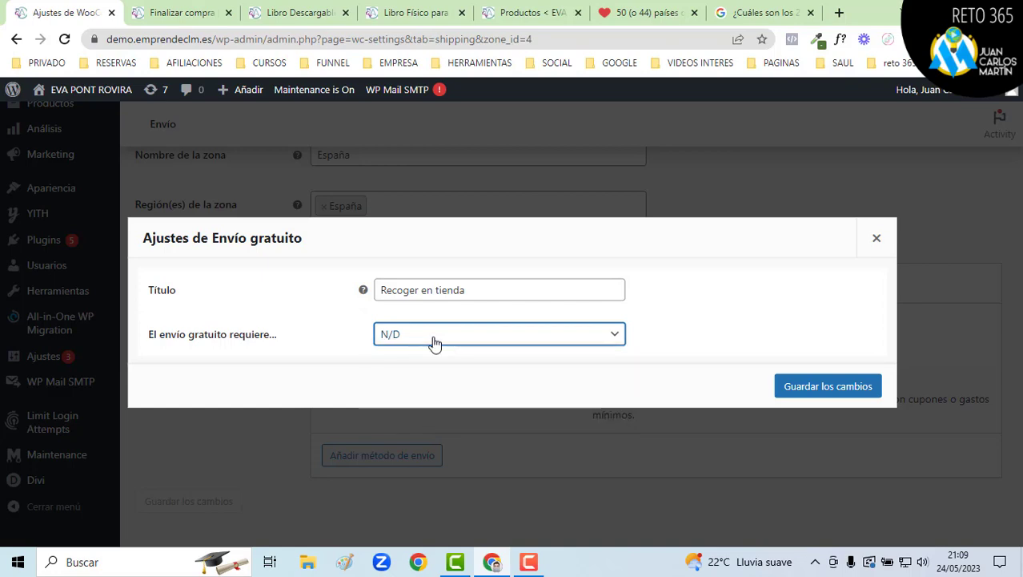
click(828, 386)
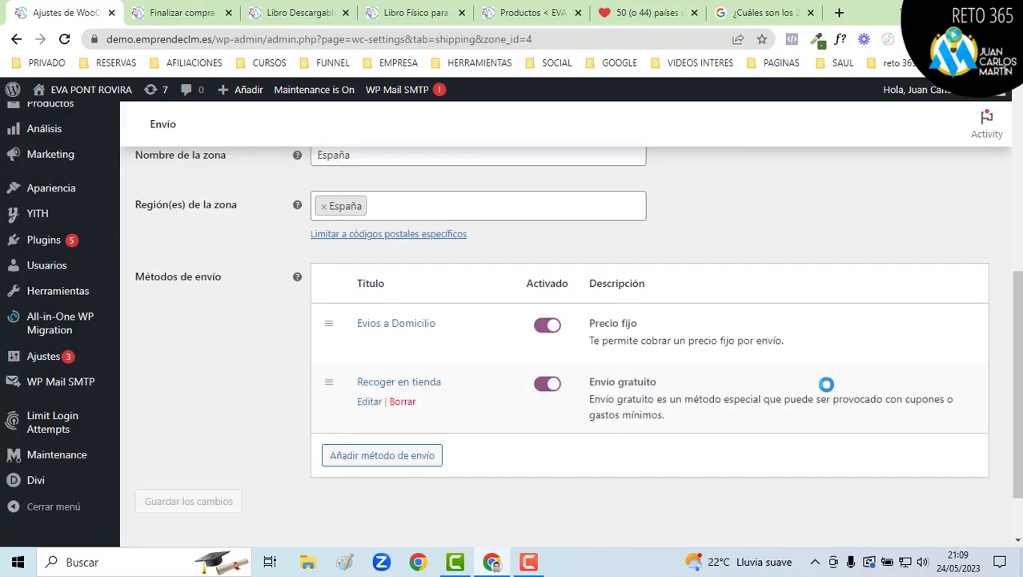
Step: Switch to the store checkout, set the country to España and check the shipping options in the order summary
click(196, 13)
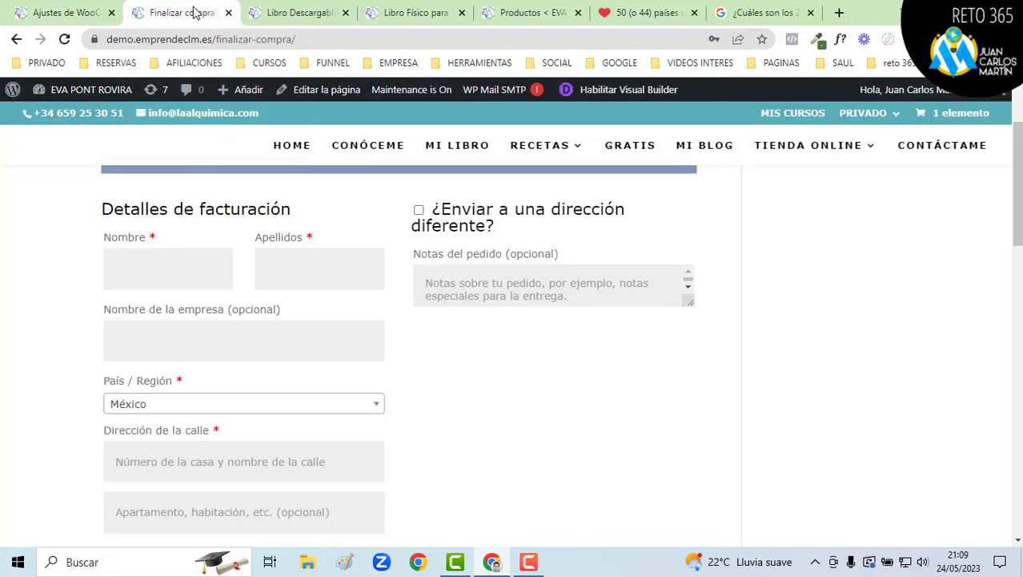
click(246, 404)
scroll(176, 328, down, 1)
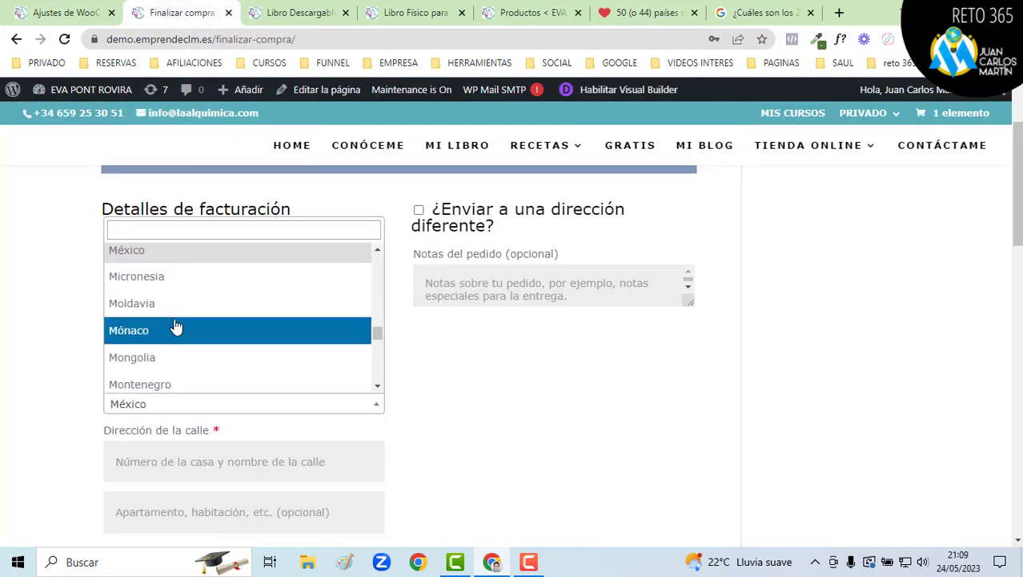
scroll(177, 327, up, 2)
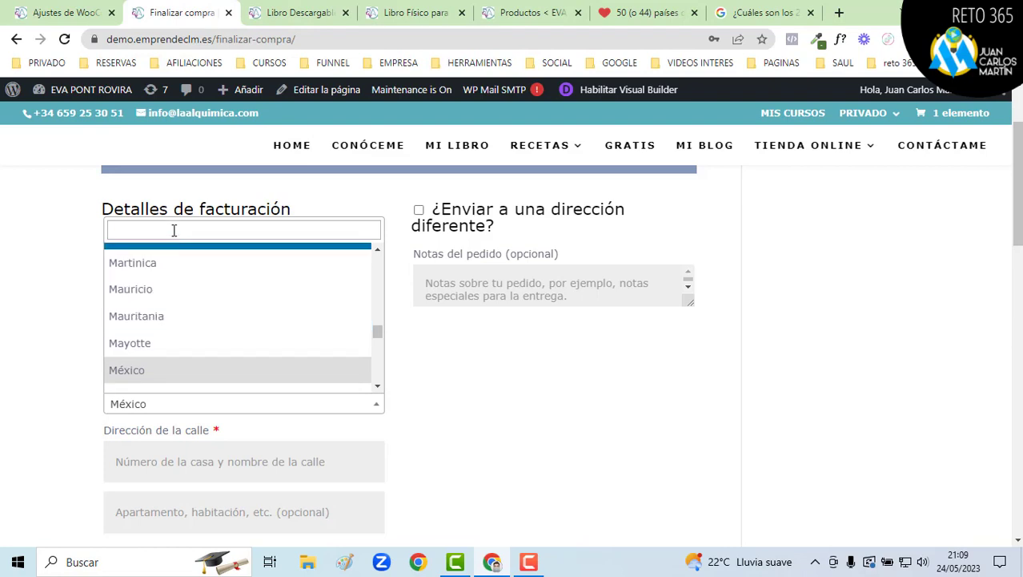
text(españa)
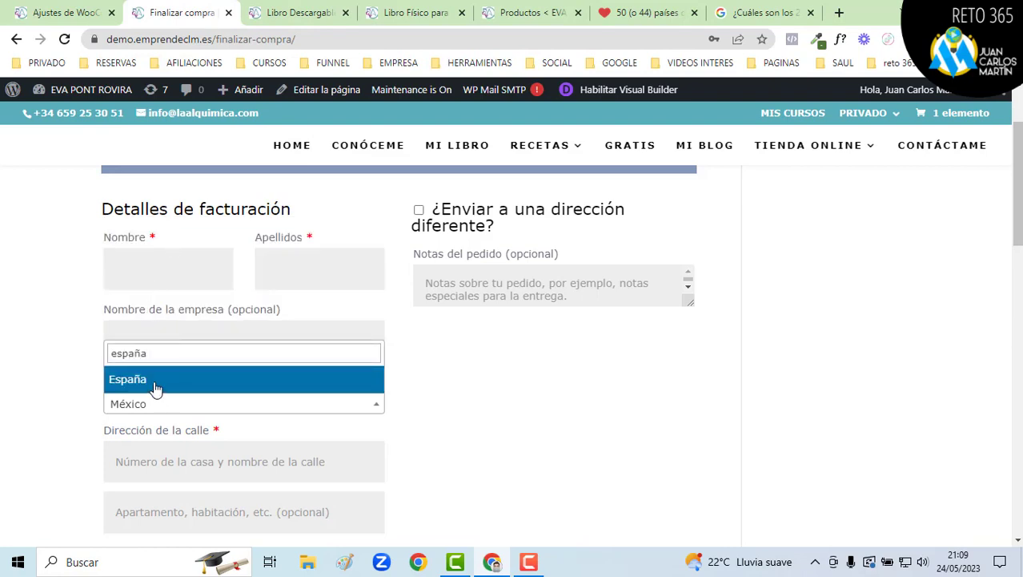
click(155, 384)
scroll(493, 398, down, 4)
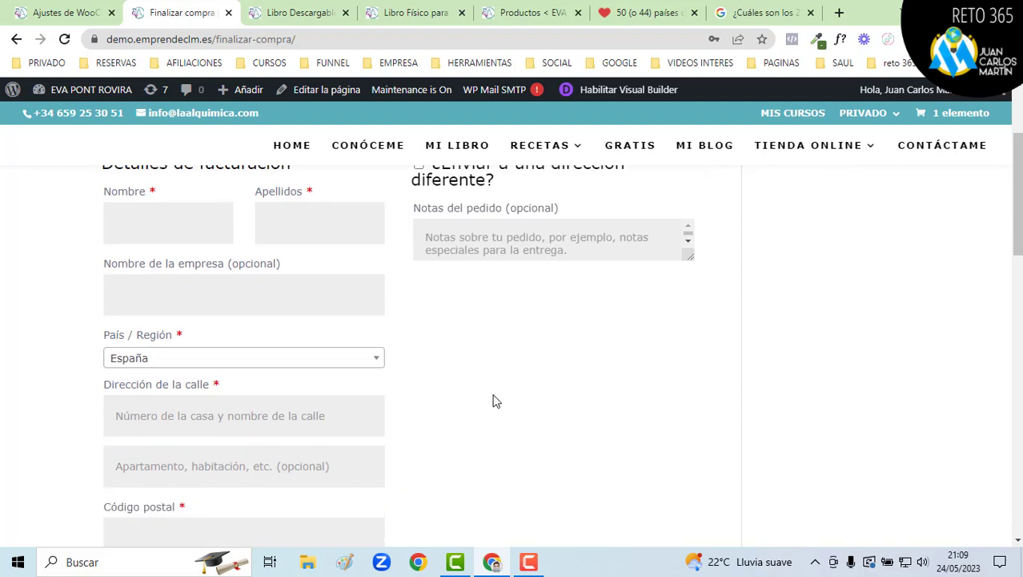
scroll(490, 389, down, 5)
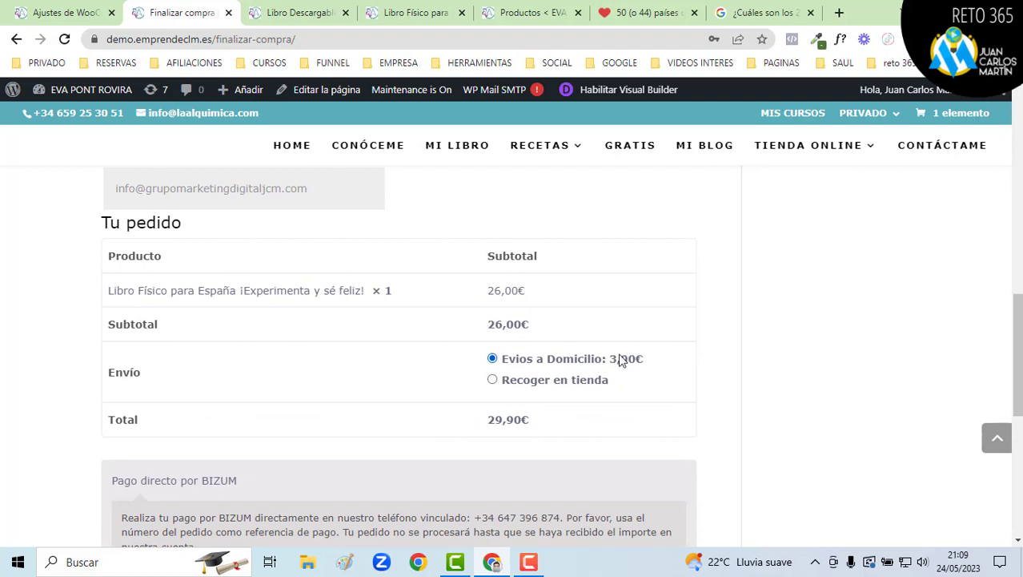
Step: Compare the order total with Recoger en tienda and with Evios a Domicilio, leaving Evios a Domicilio selected
click(493, 381)
click(493, 359)
click(492, 381)
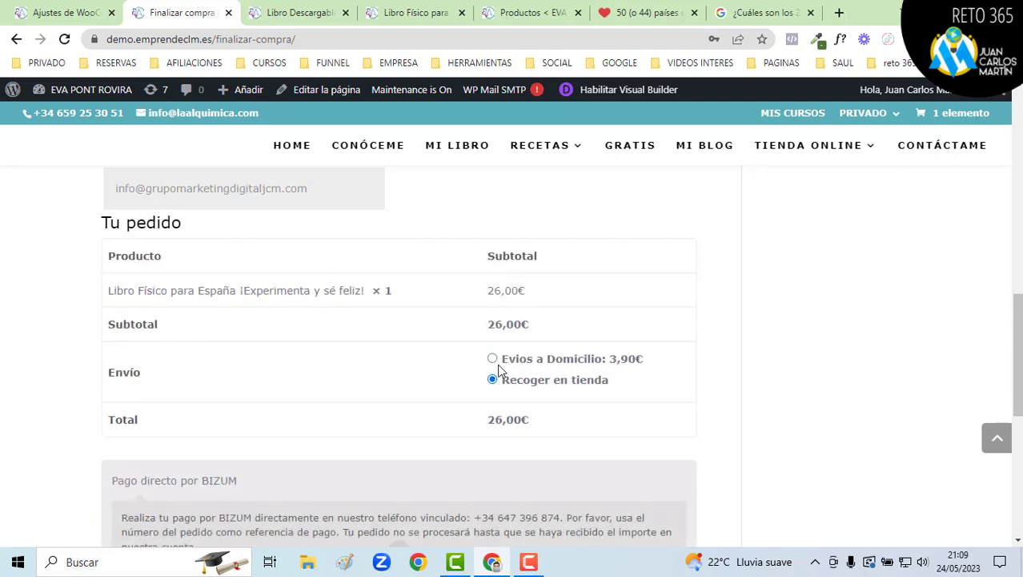
click(492, 359)
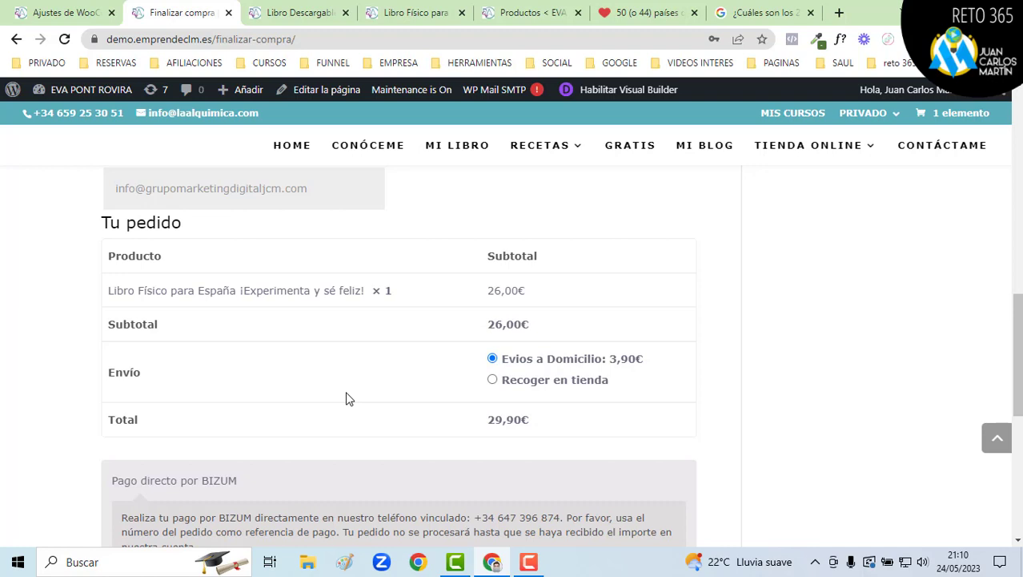
click(457, 564)
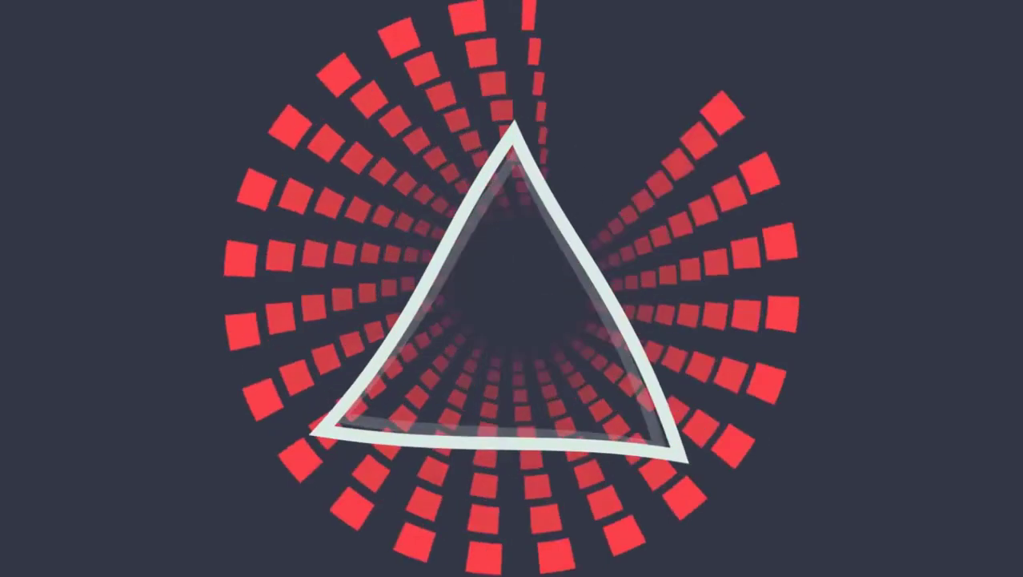